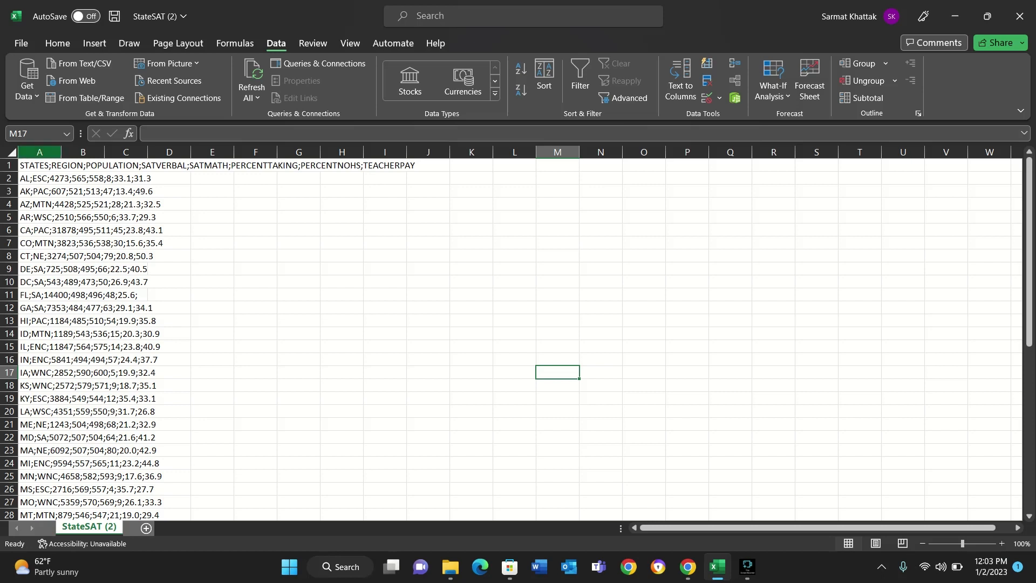
Widen column A enough to give the semicolon-separated state records more room
click(39, 152)
drag(61, 152, 308, 152)
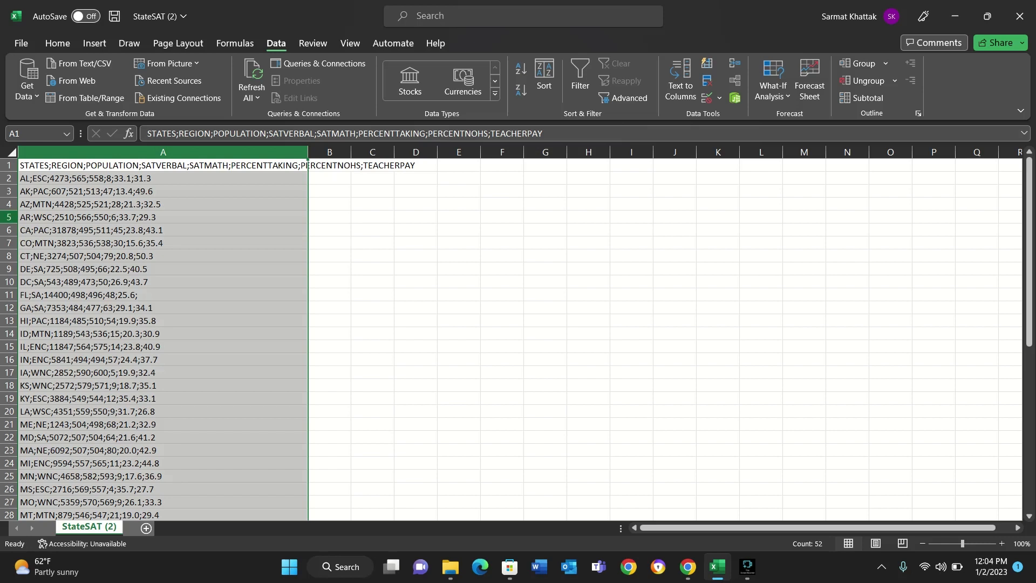
click(135, 217)
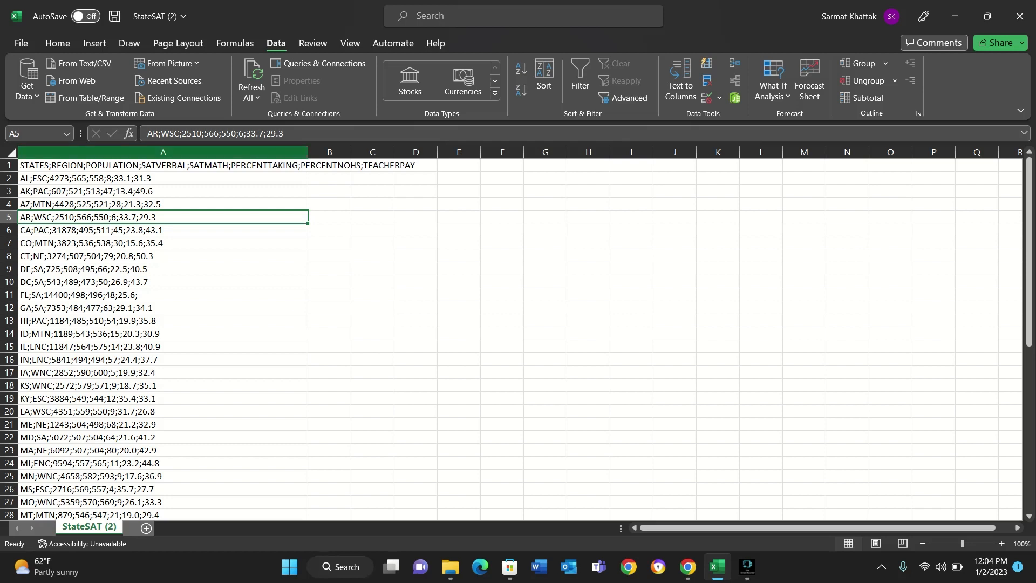
Start Text to Columns on column A as delimited data, with Semicolon as the only delimiter
click(163, 151)
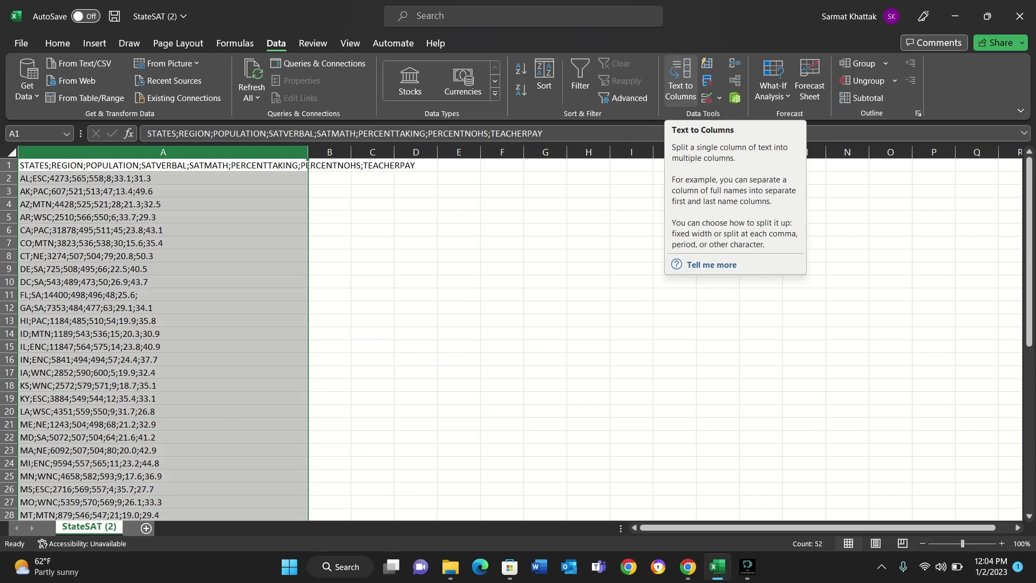
click(680, 81)
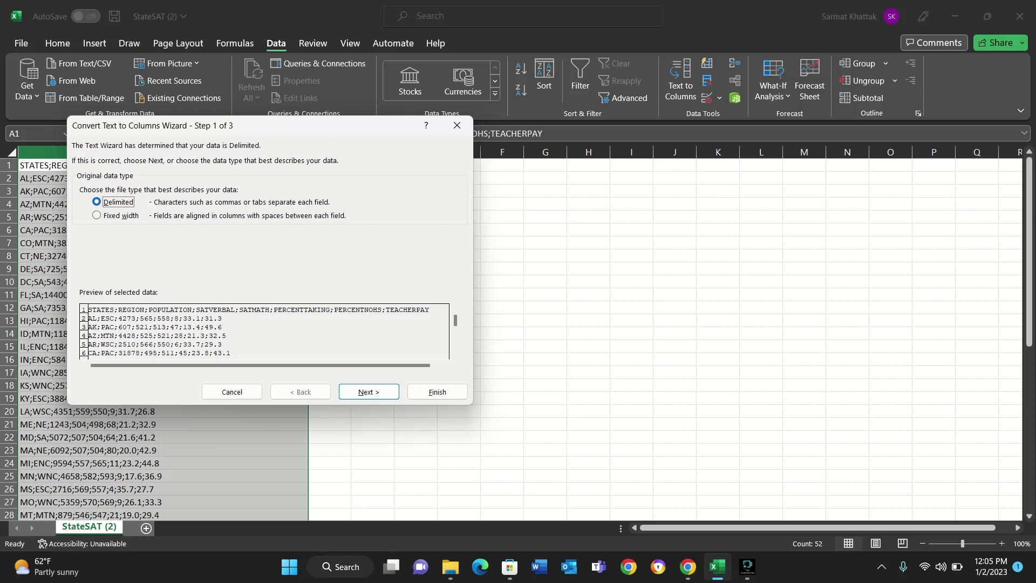
click(369, 392)
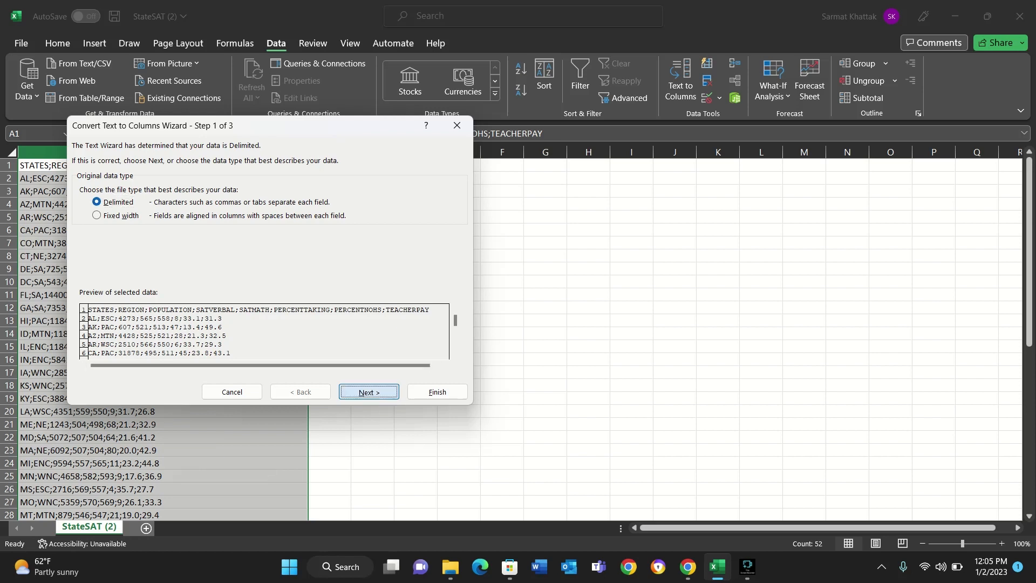
click(84, 191)
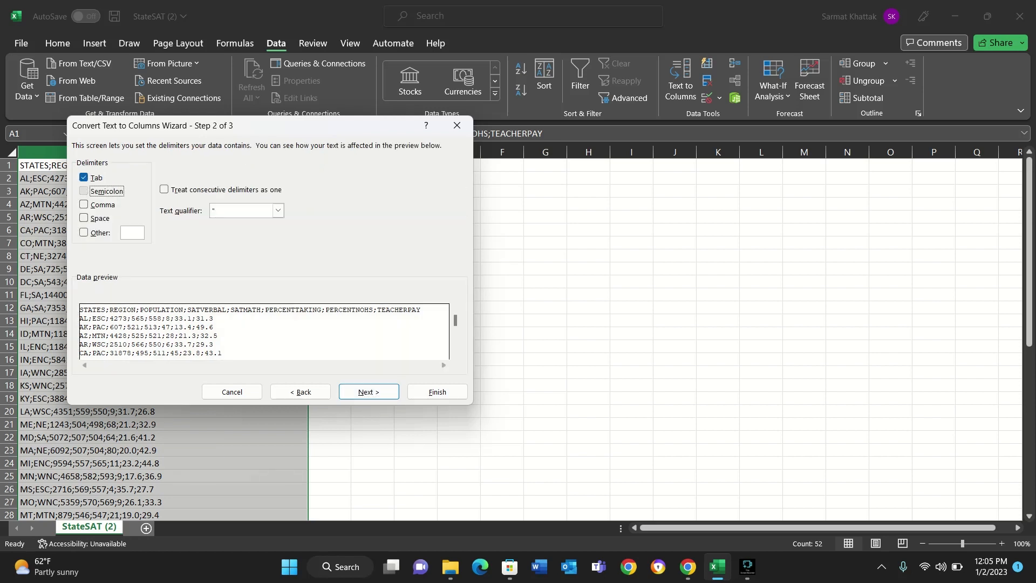
click(84, 177)
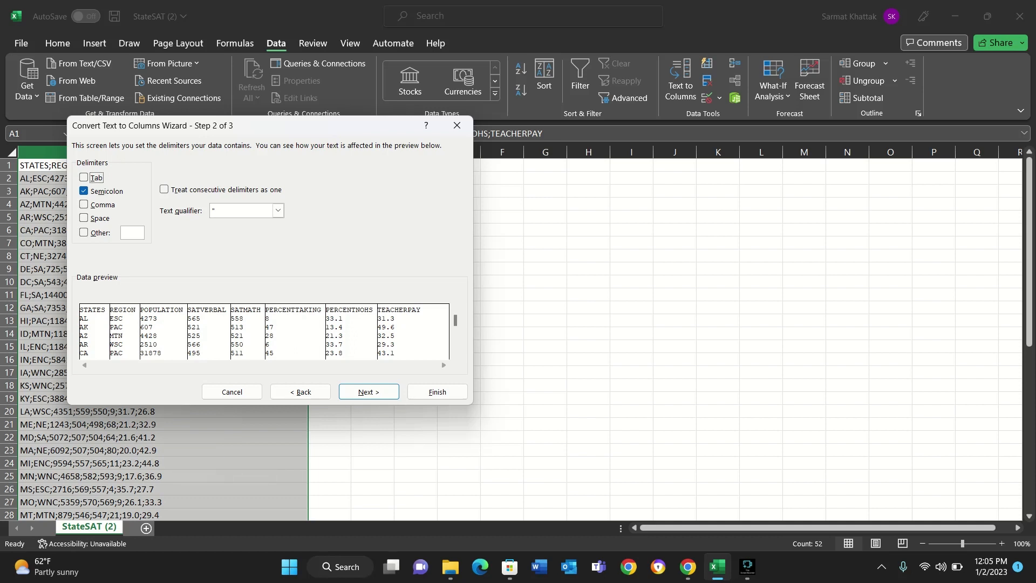
Try Comma and then a custom "/" as the delimiter, and go back to Semicolon as the only delimiter
key(Tab)
key(space)
key(Tab)
key(space)
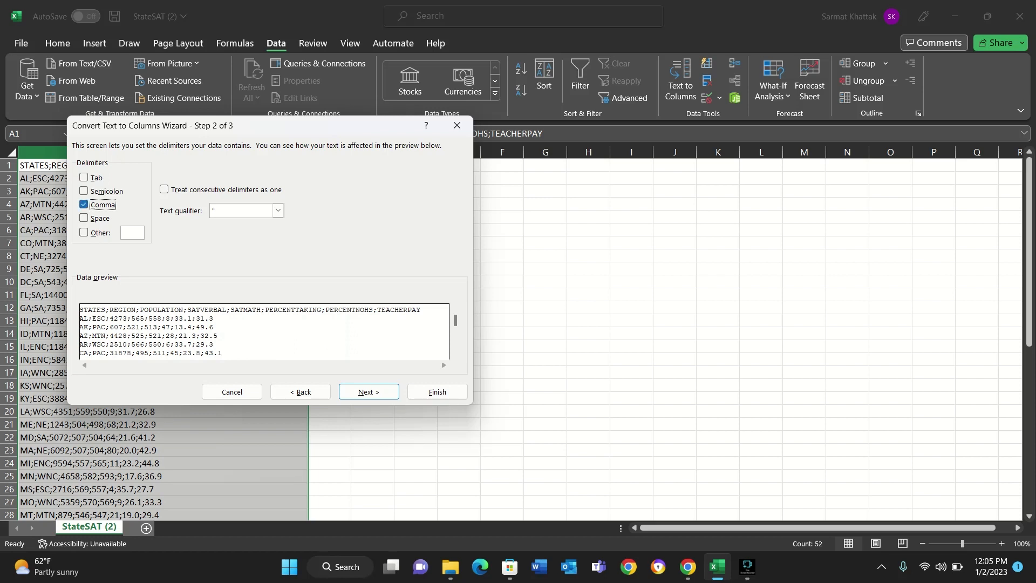
click(84, 232)
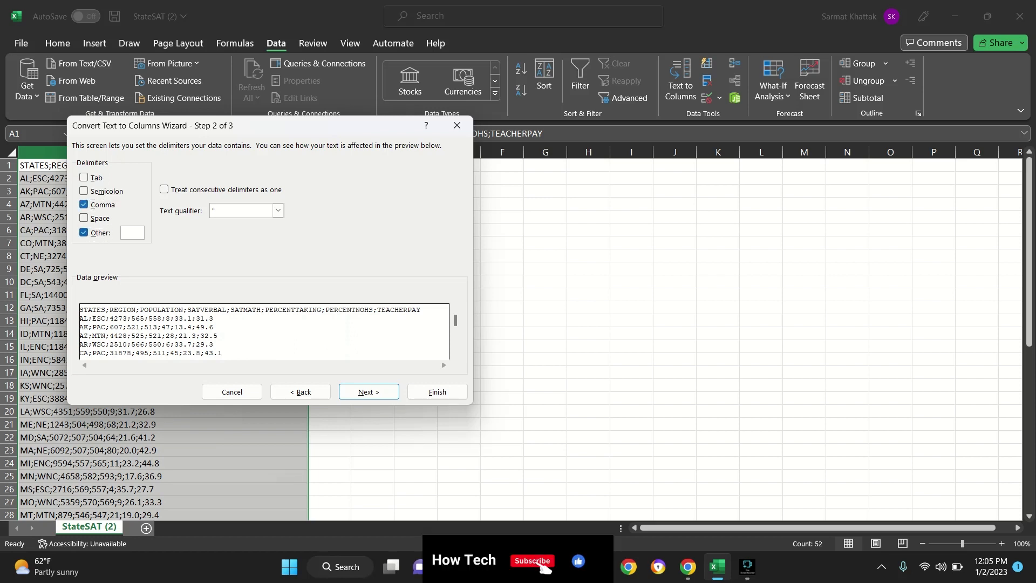
click(83, 205)
click(132, 232)
text(?)
key(BackSpace)
text(/)
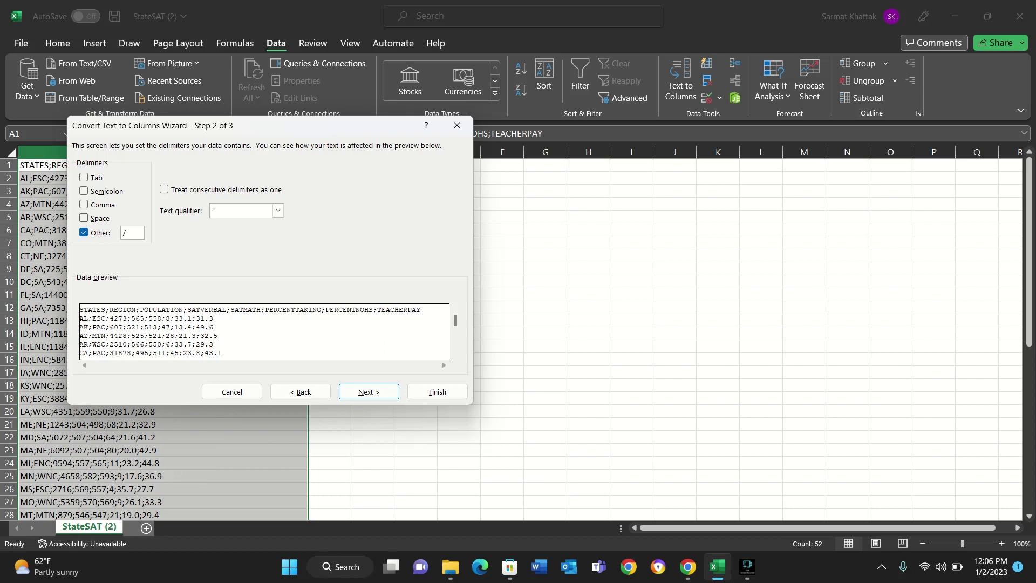
key(BackSpace)
click(83, 191)
click(83, 233)
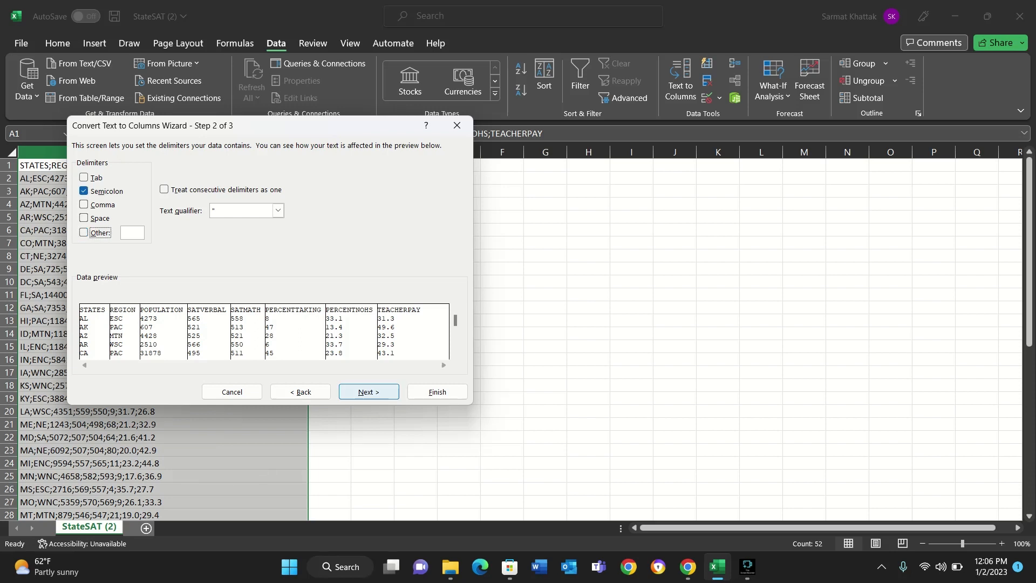
Complete the column split with the General data format and $A$1 as the destination, and look over the separated data
click(369, 391)
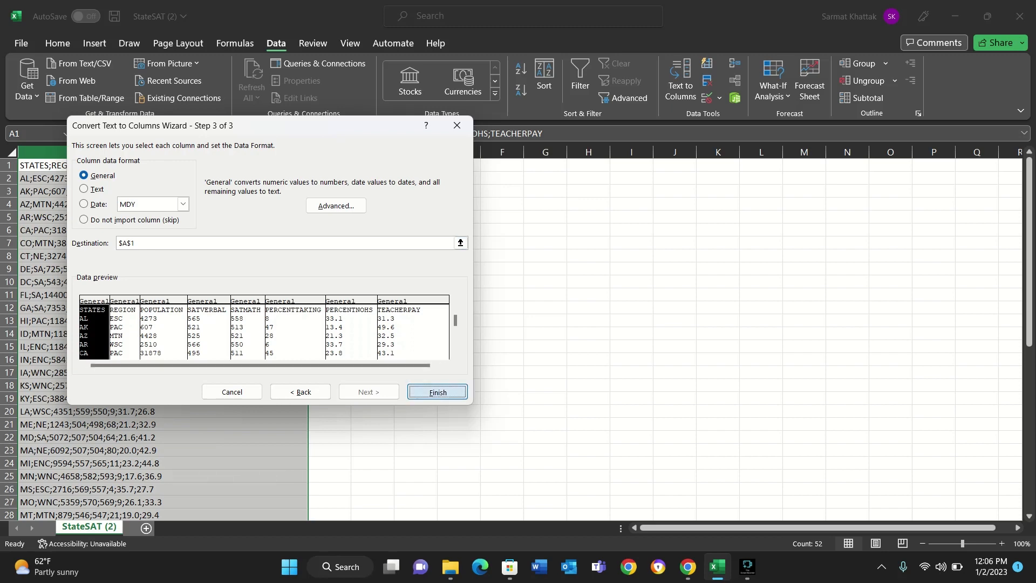
click(437, 392)
click(675, 346)
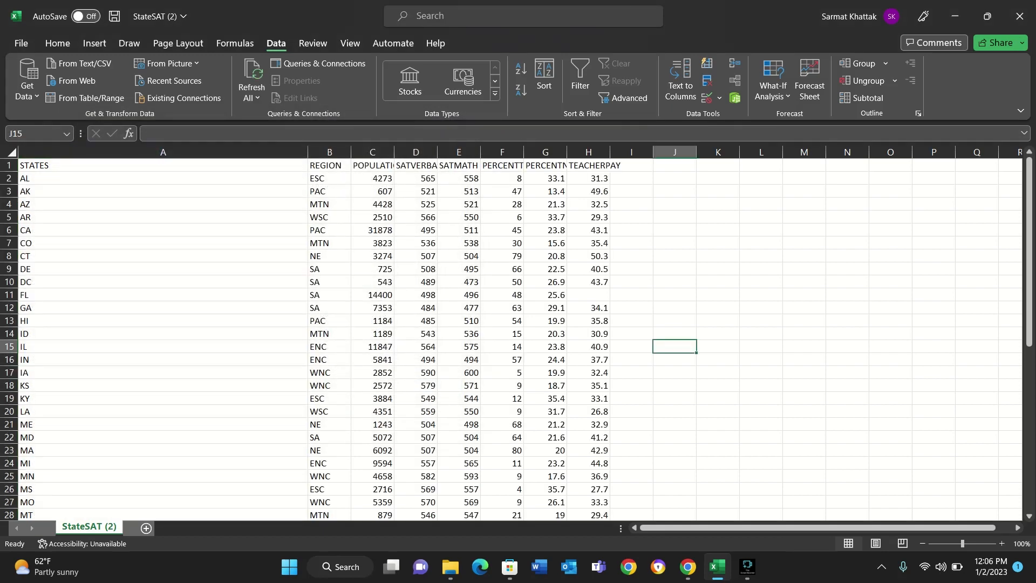
scroll(511, 340, down, 10)
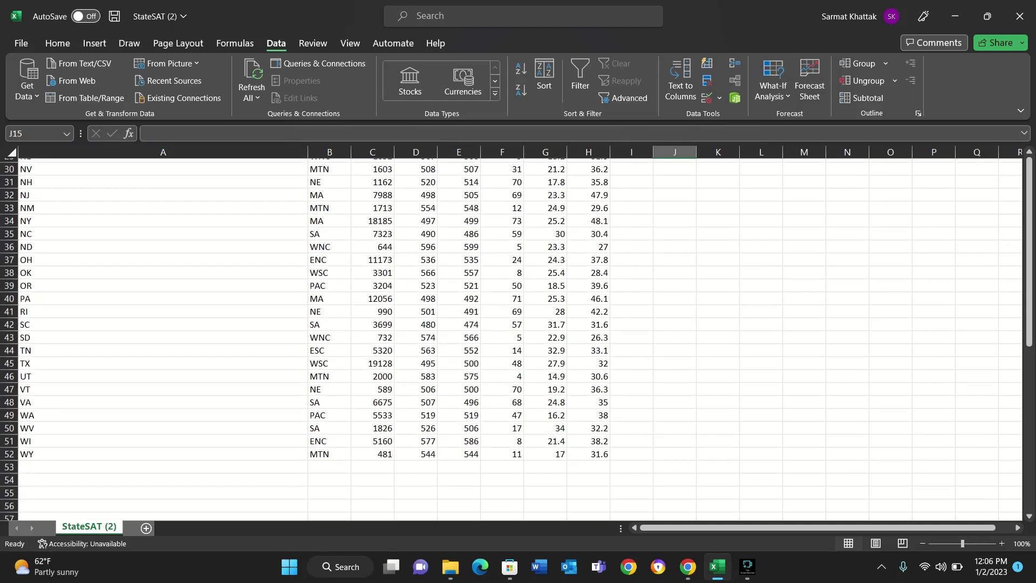
scroll(512, 340, up, 10)
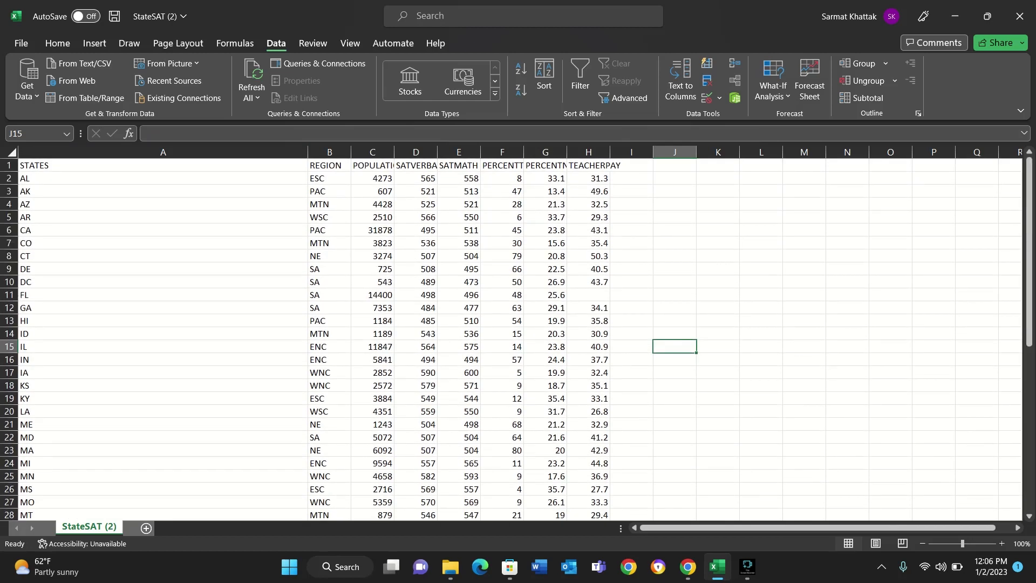
Fit the widths of the POPULATION and SATVERBAL columns to their headers
click(163, 152)
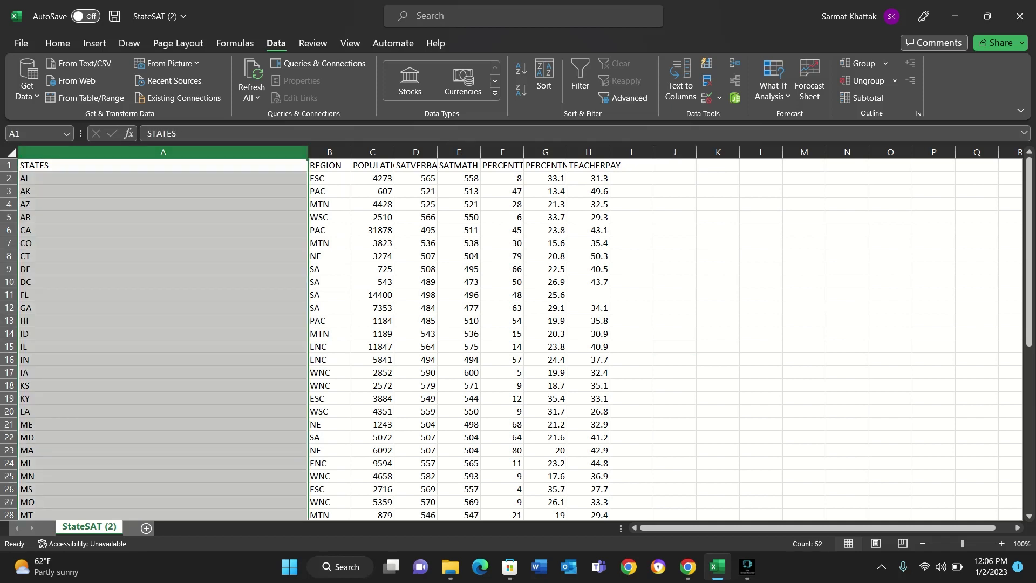
click(329, 152)
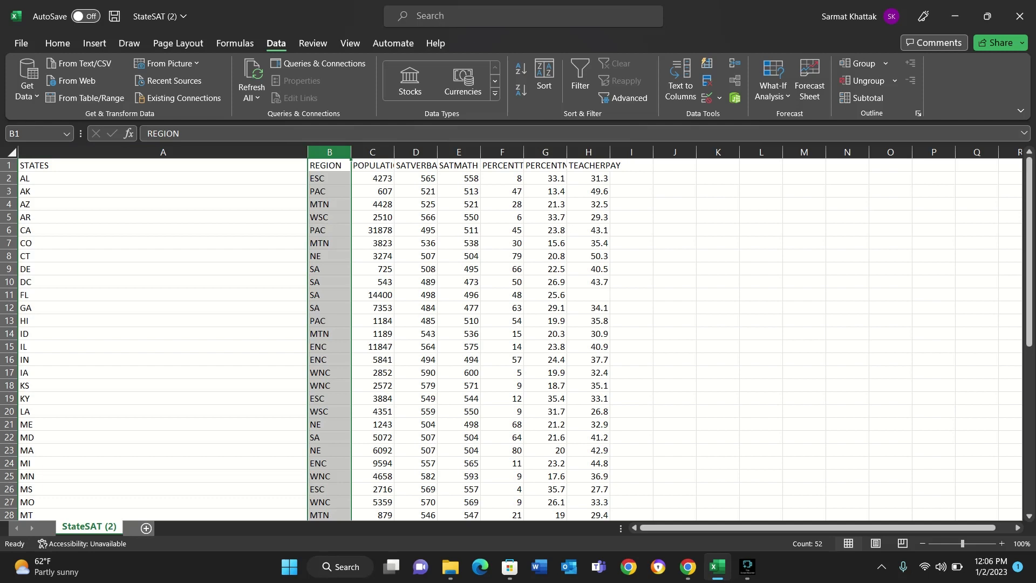
double_click(393, 152)
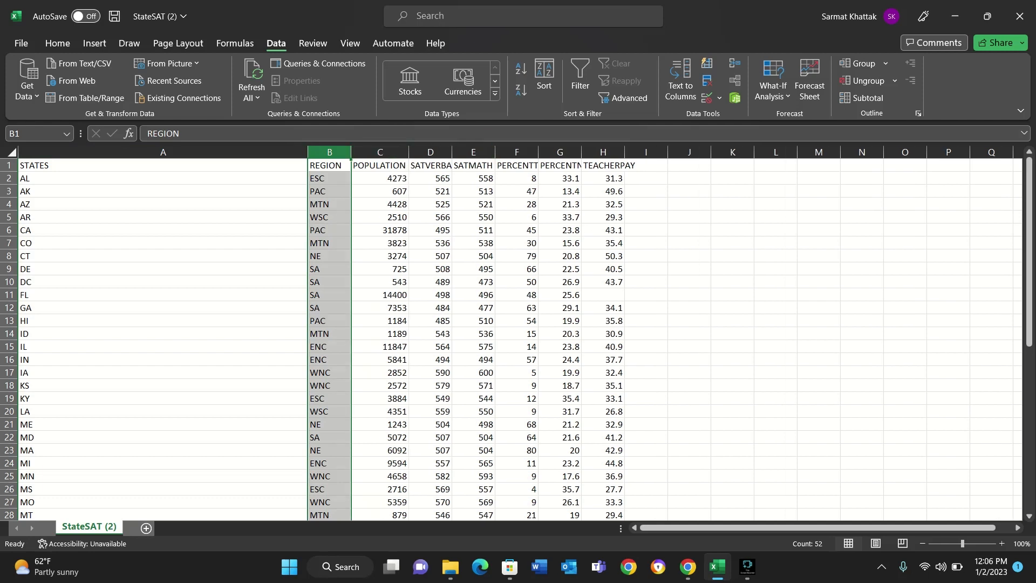
double_click(452, 152)
double_click(632, 152)
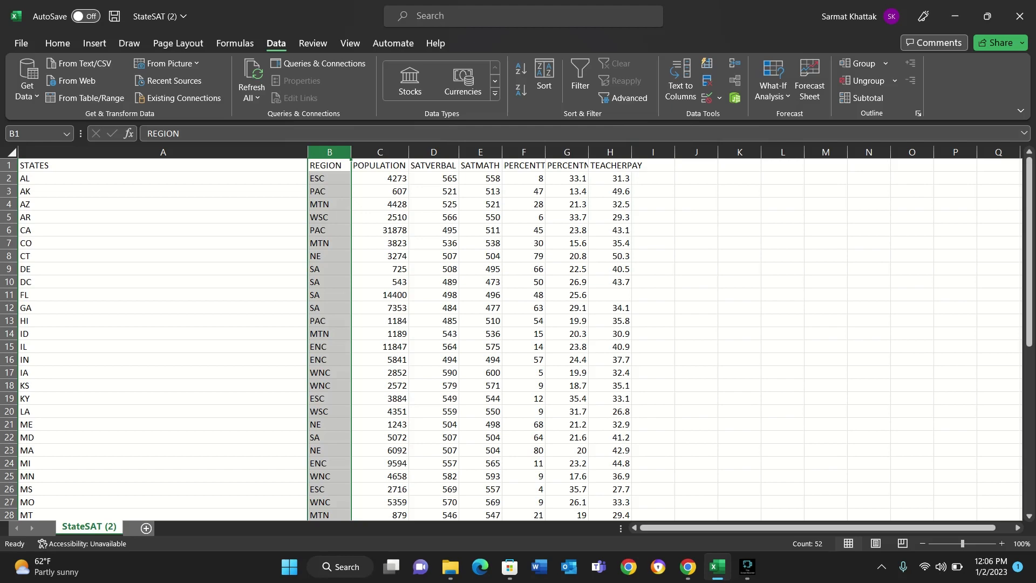
scroll(518, 339, down, 7)
scroll(518, 339, down, 8)
scroll(518, 339, up, 15)
click(696, 347)
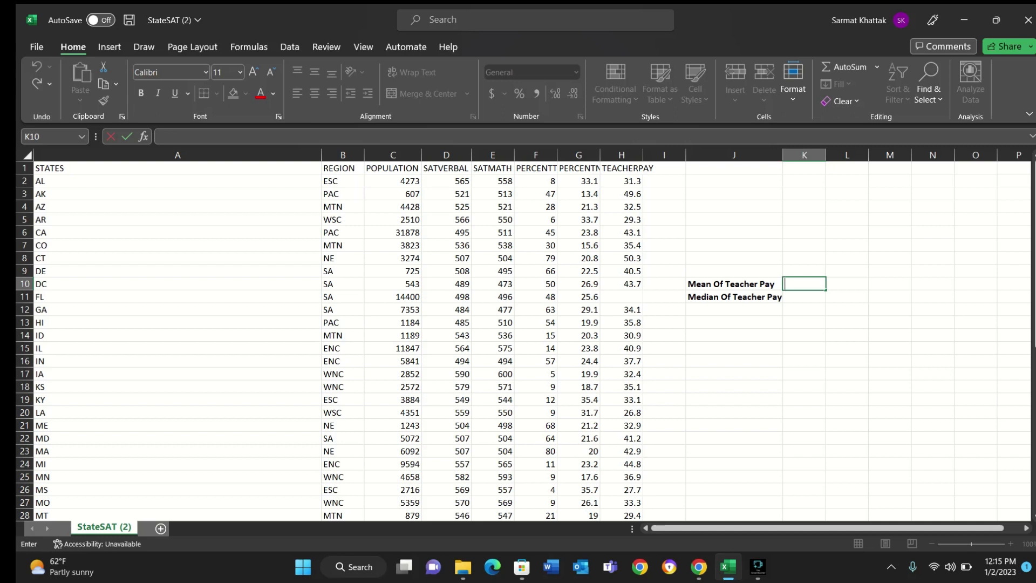
Calculate the mean of teacher pay in K10 with the formula =AVERAGE(H2:H52)
text(+)
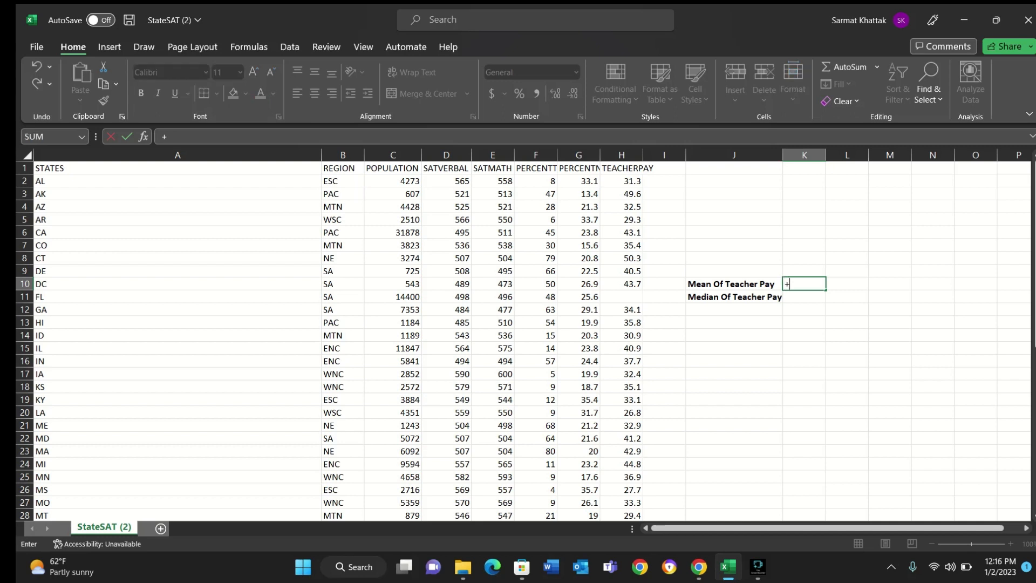
key(BackSpace)
text(=Av)
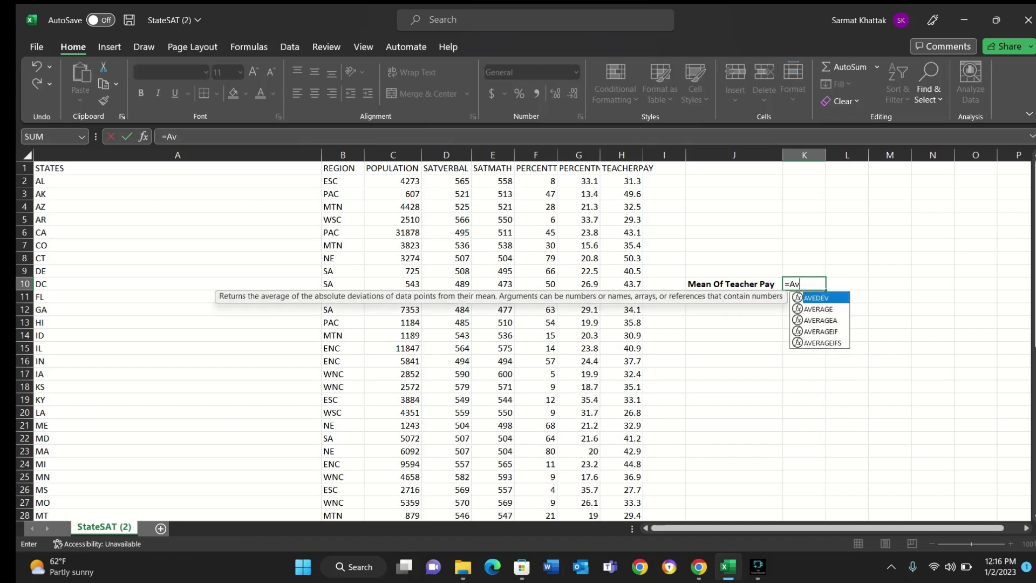
key(Down)
key(Tab)
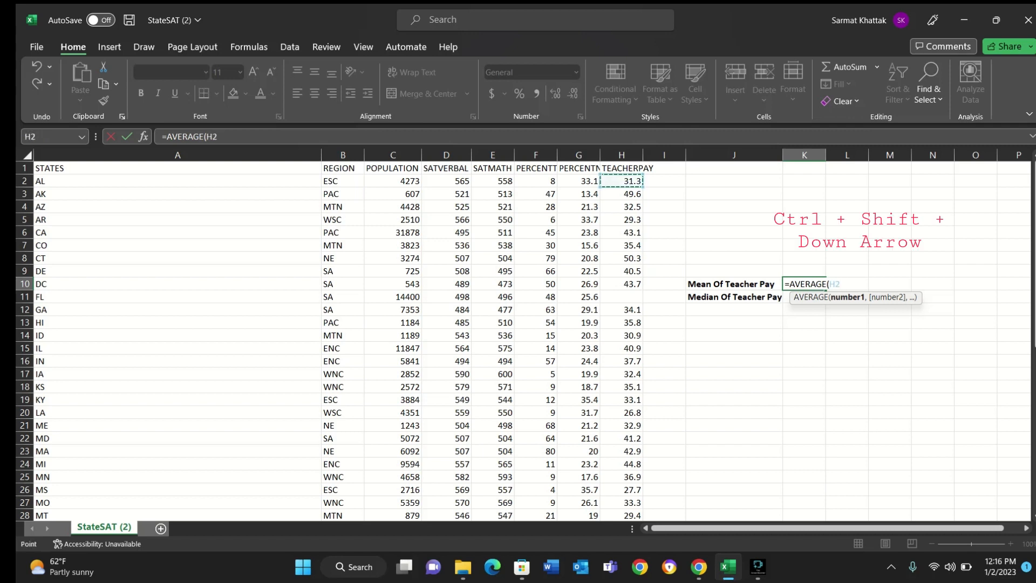
key(ctrl+shift+Down)
key(ctrl+shift+Down)
key(ctrl+shift+Down)
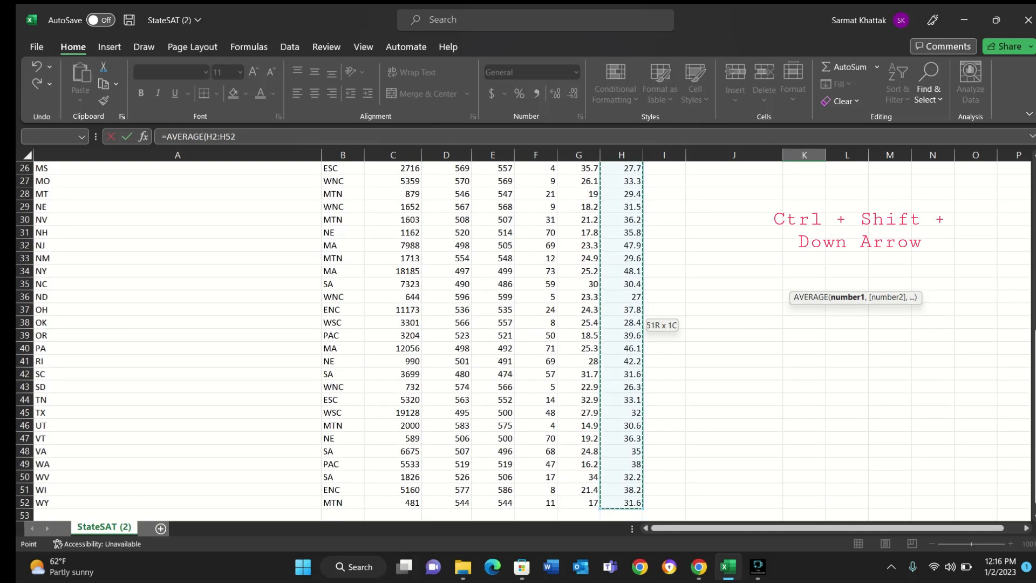
scroll(522, 341, up, 7)
scroll(522, 341, up, 1)
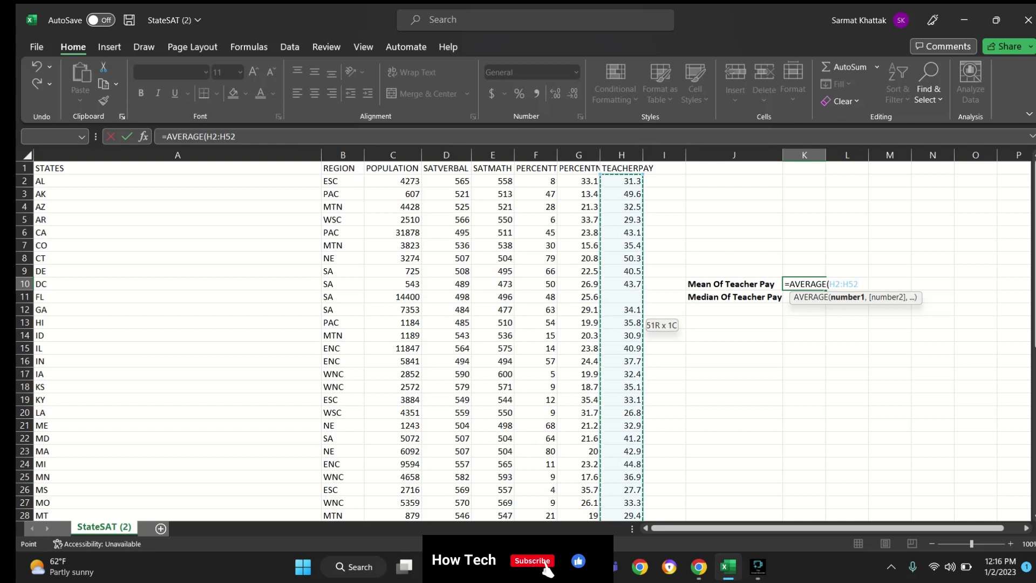
text())
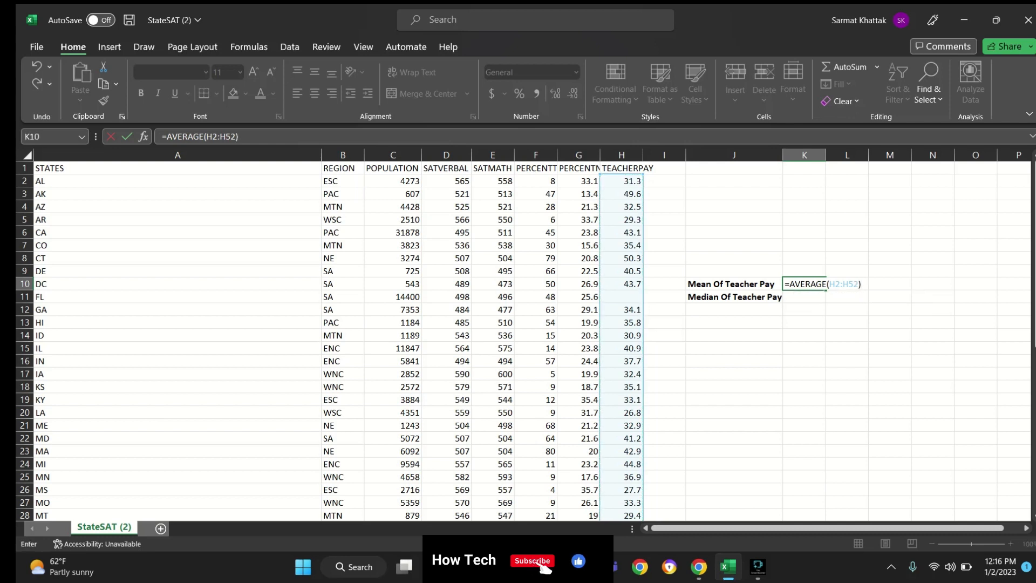
key(Tab)
click(804, 284)
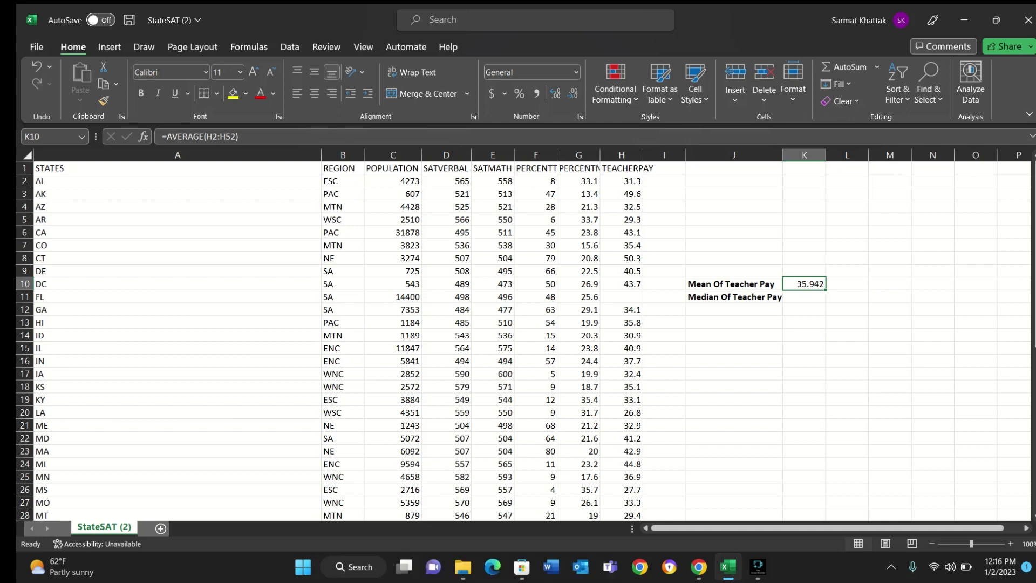
Calculate the median of teacher pay in K11 with the formula =MEDIAN(H2:H52)
double_click(804, 297)
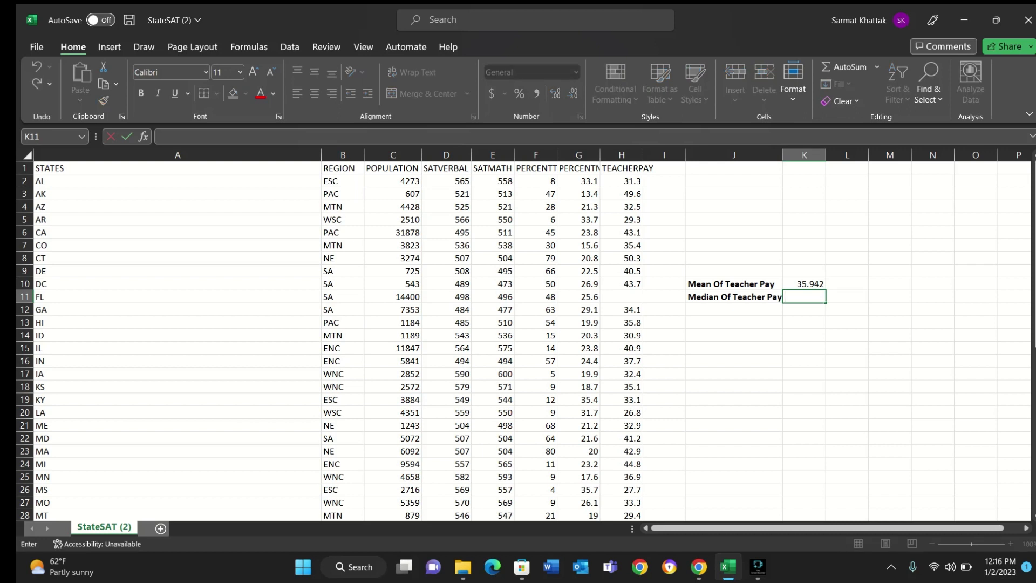
text(=Me)
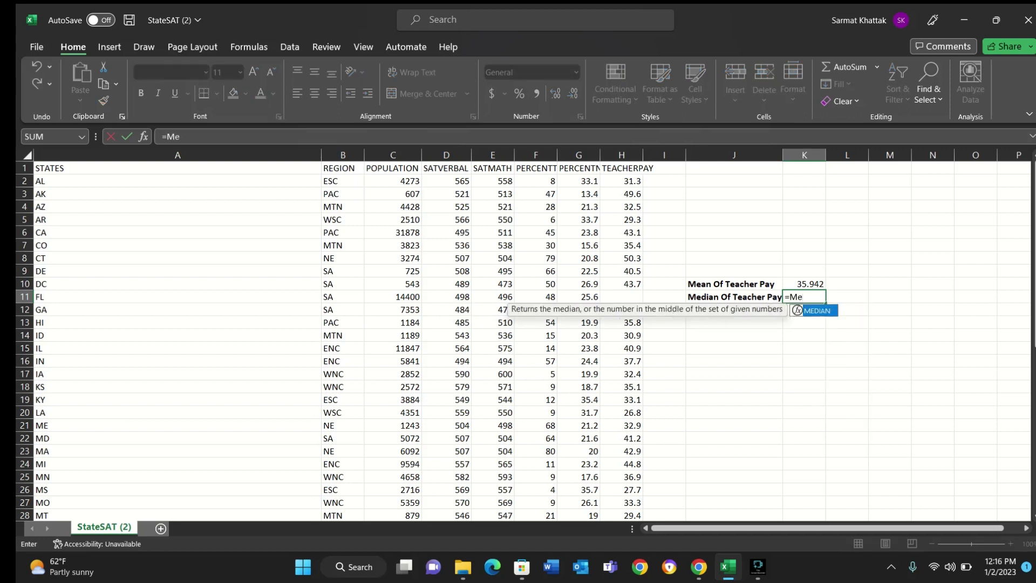
key(Tab)
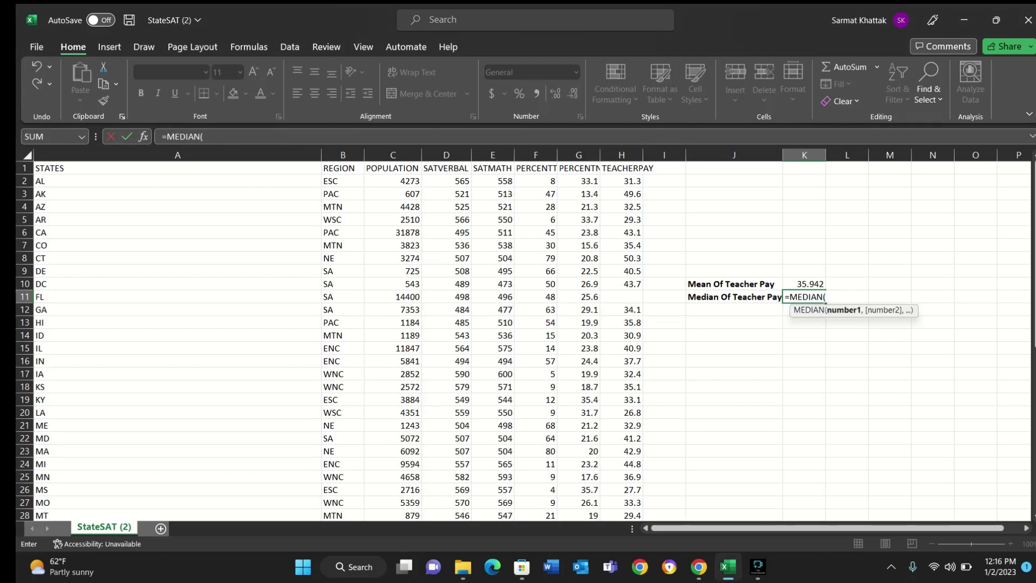
click(621, 181)
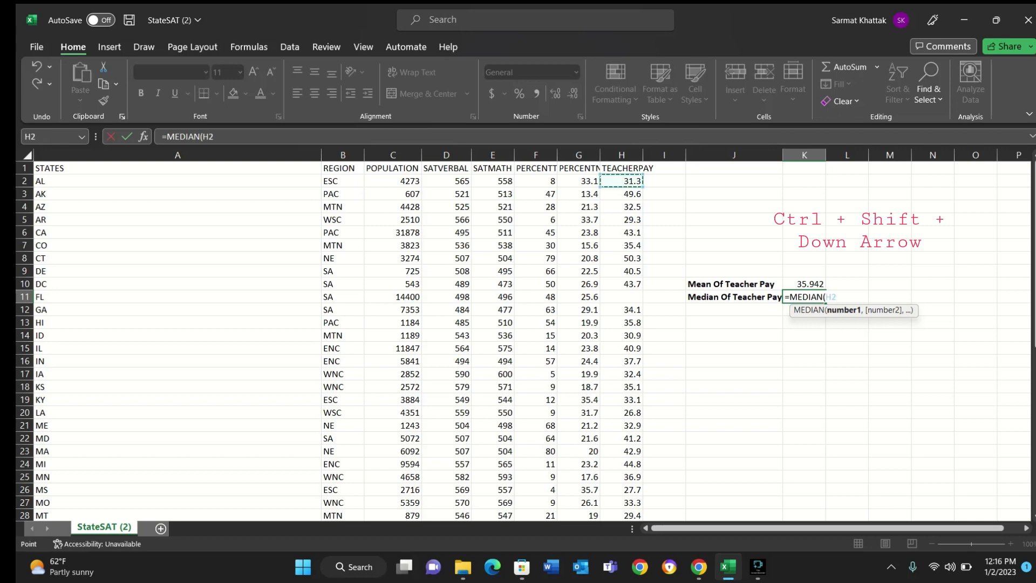
key(ctrl+shift+Down)
key(ctrl+shift+Down)
key(ctrl+shift+Down)
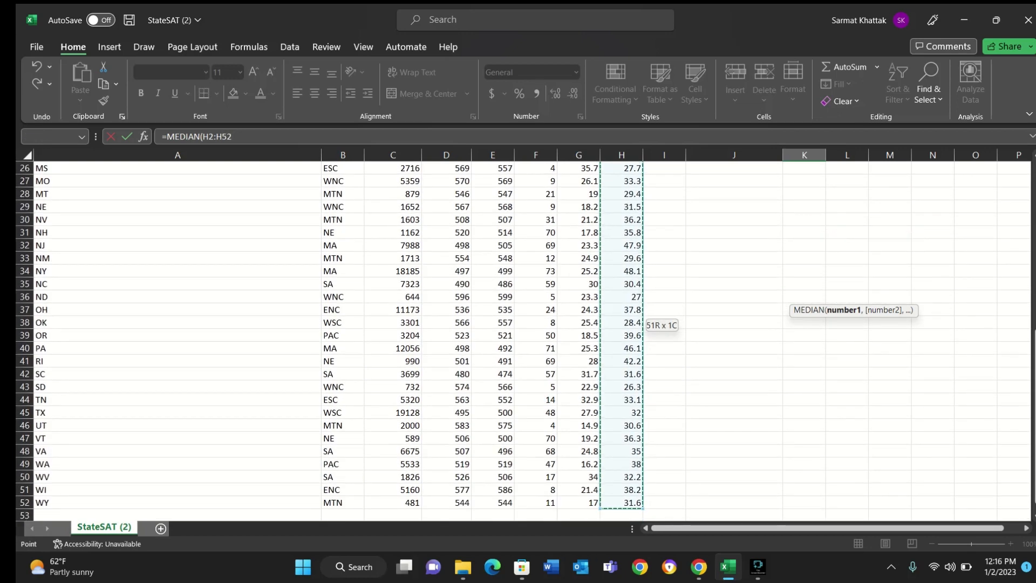
key(Return)
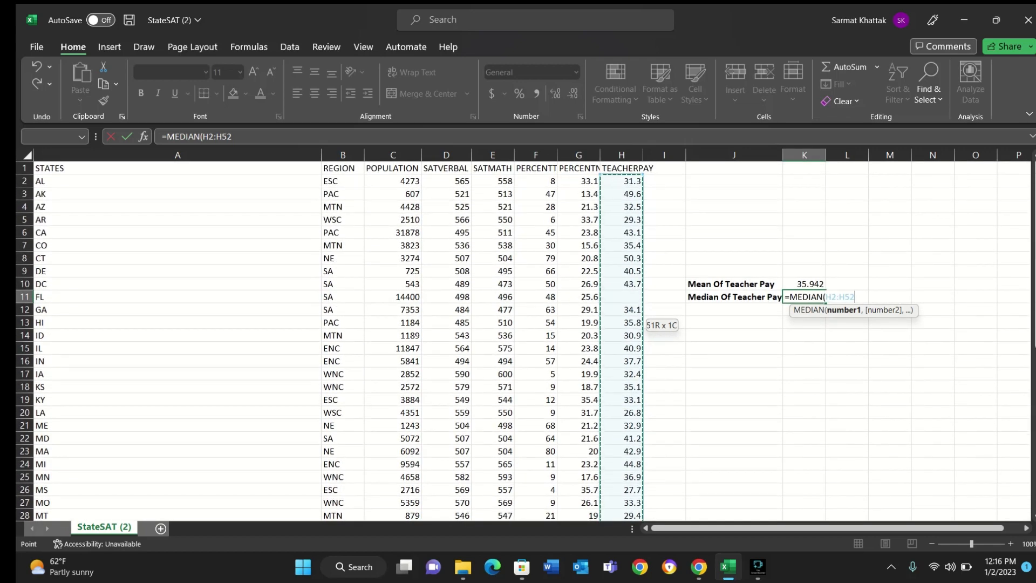
text())
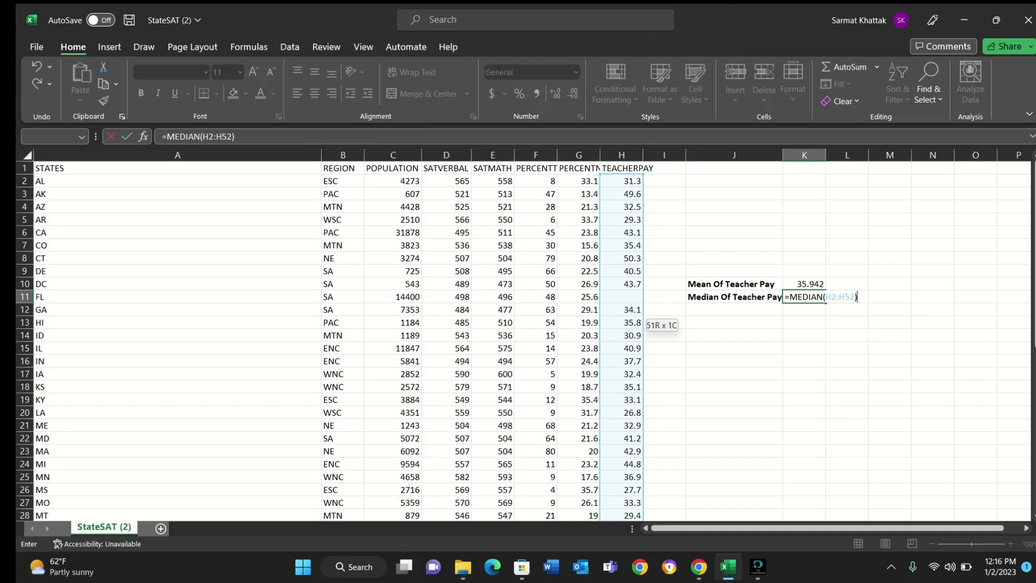
key(Tab)
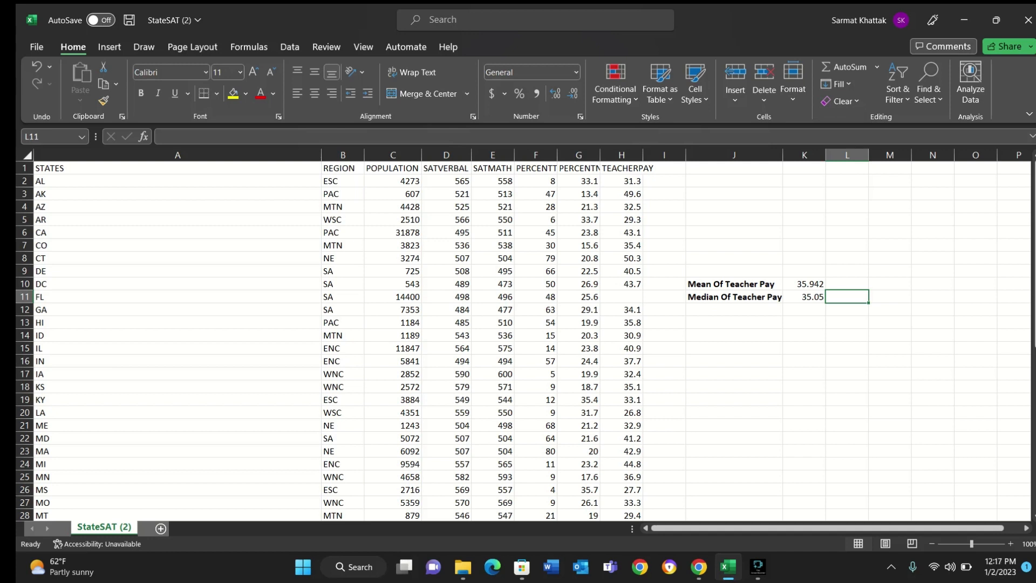
Round the mean of teacher pay in K10 to two decimals with the formula =ROUND(AVERAGE(H2:H52),2)
double_click(804, 284)
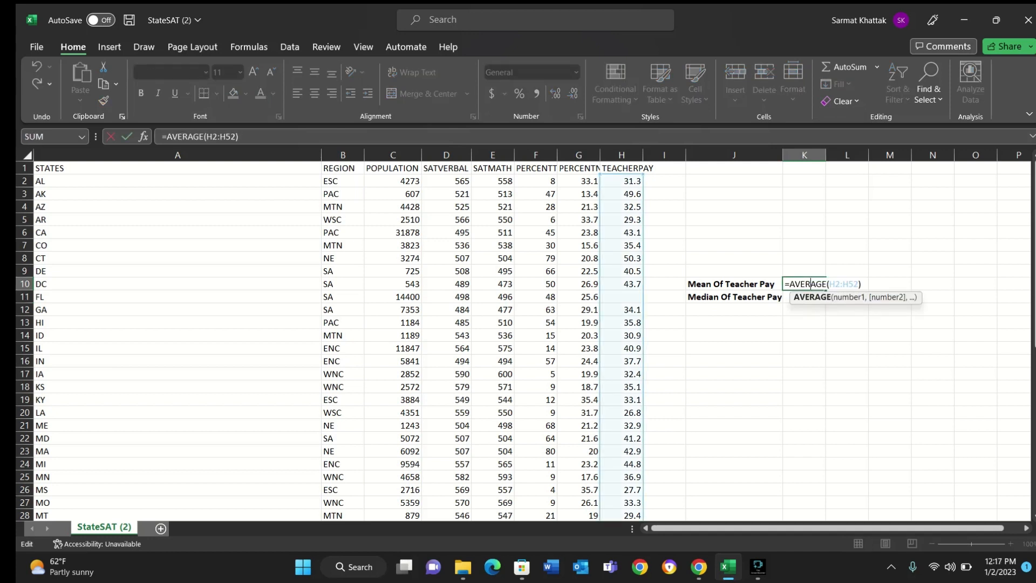
key(Escape)
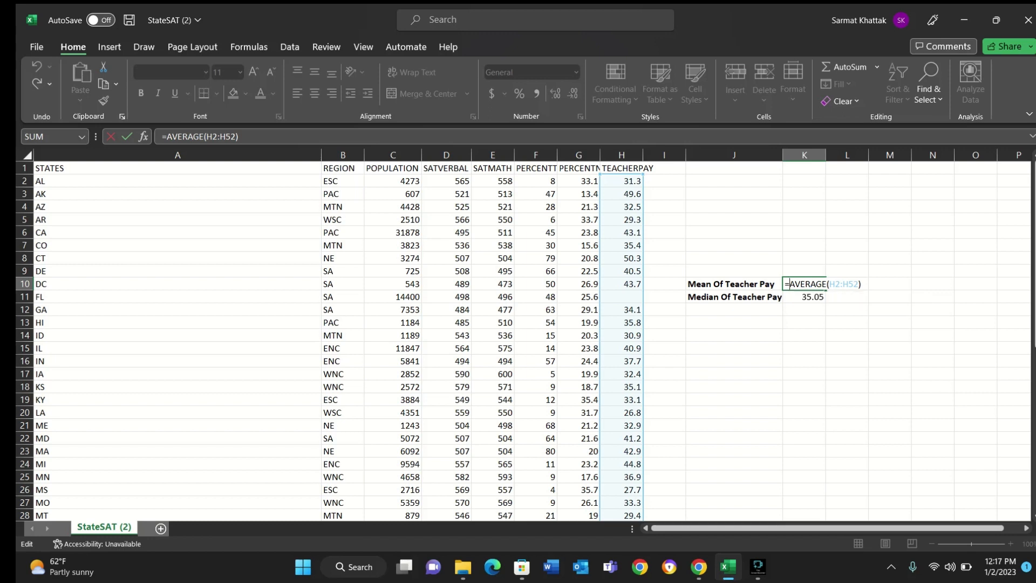
text(Round)
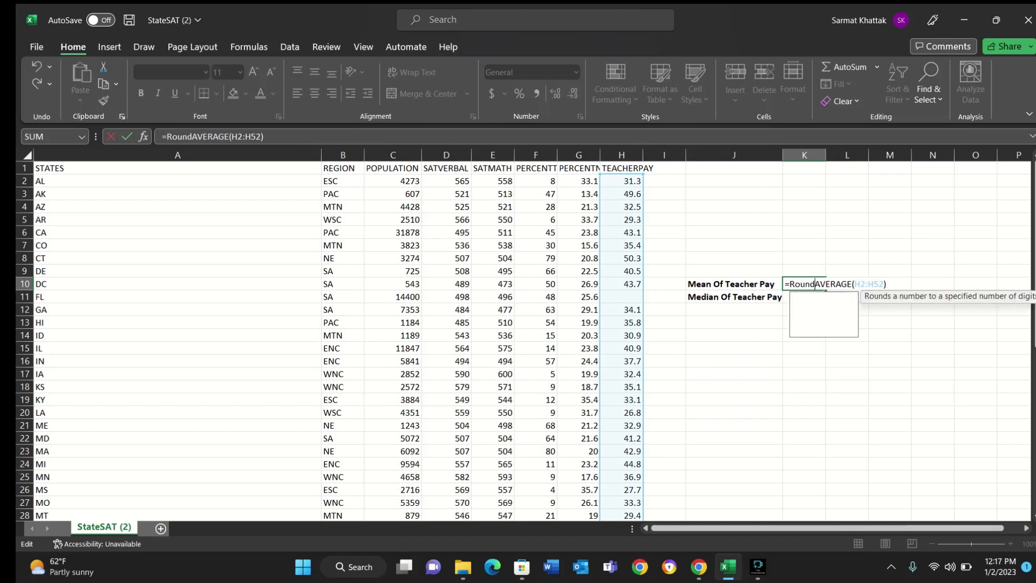
key(Tab)
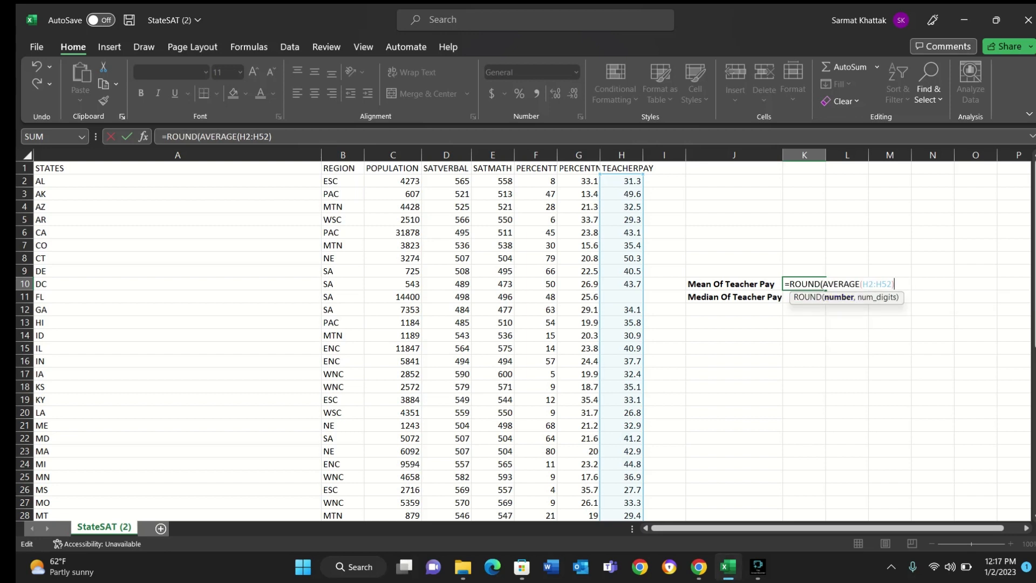
text(,)
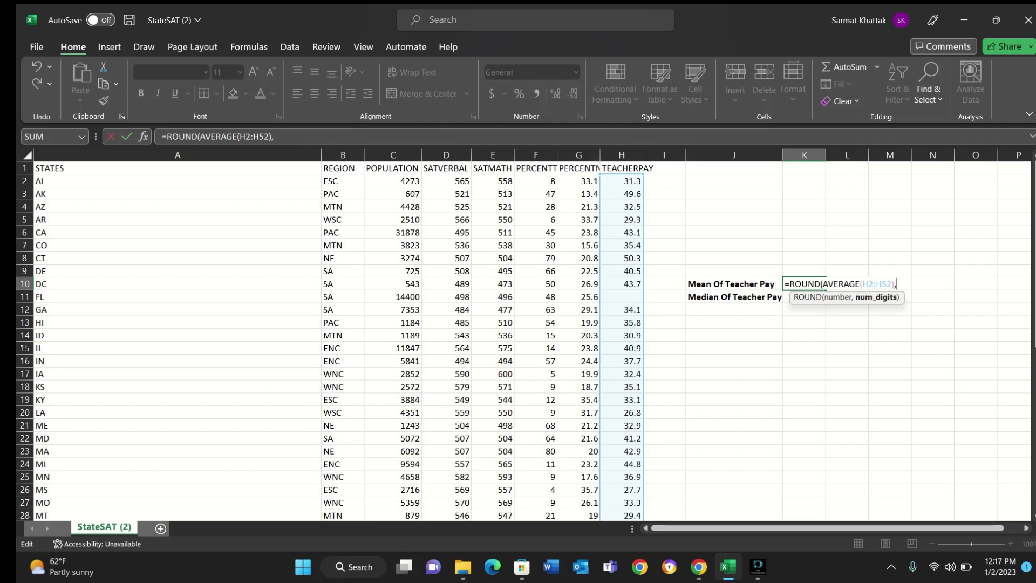
text(2))
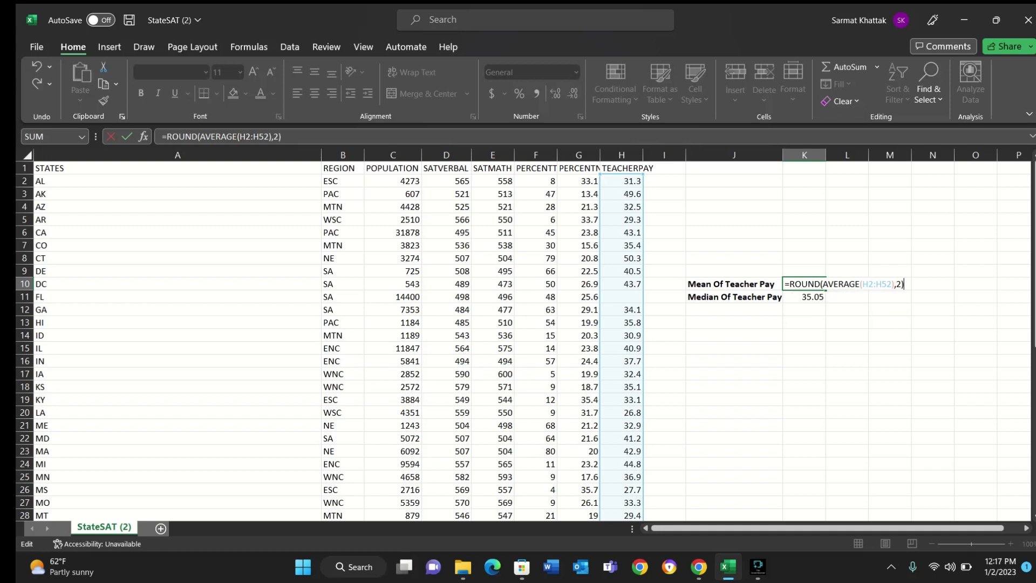
key(Tab)
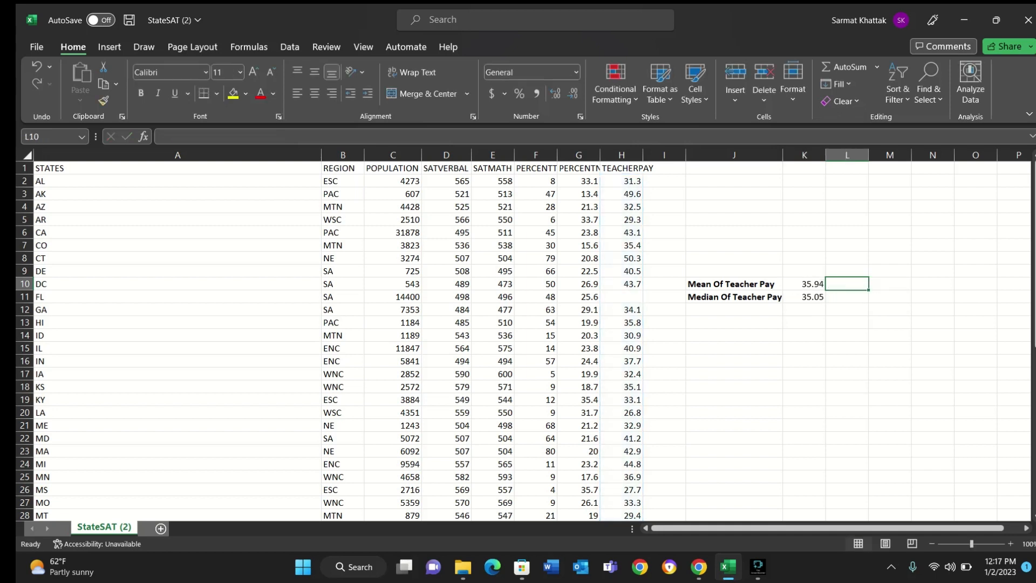
click(804, 284)
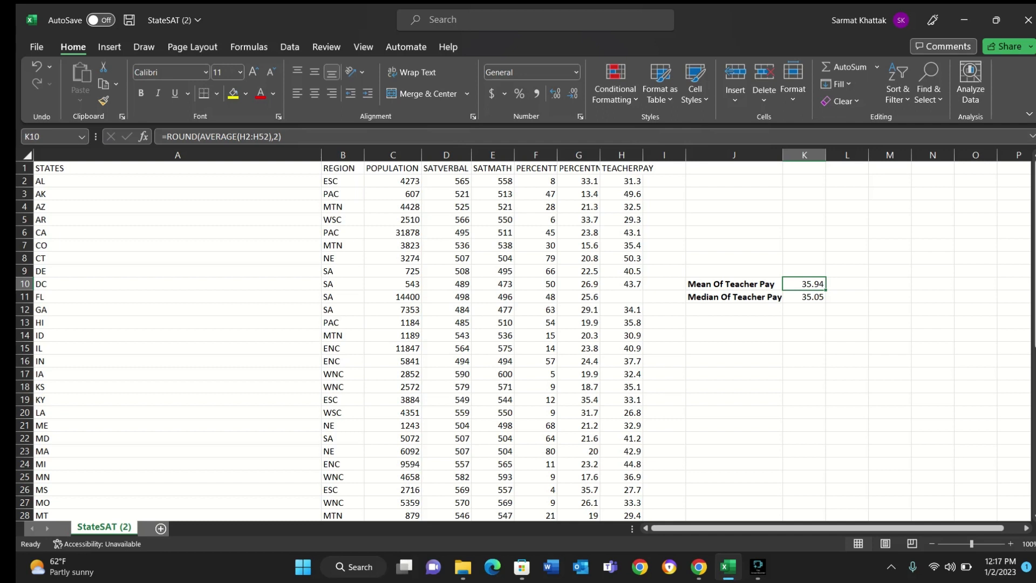
click(804, 297)
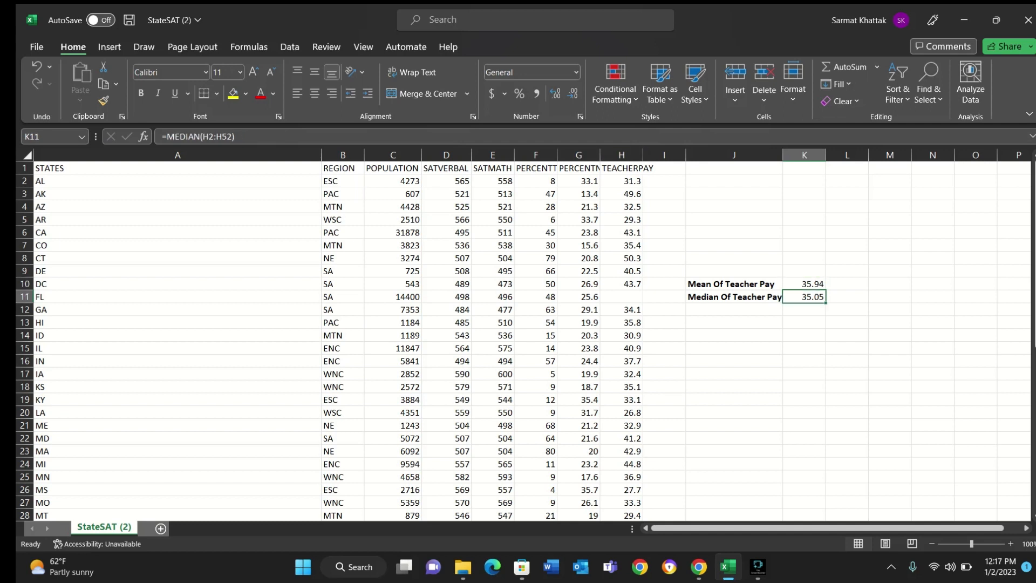
click(804, 284)
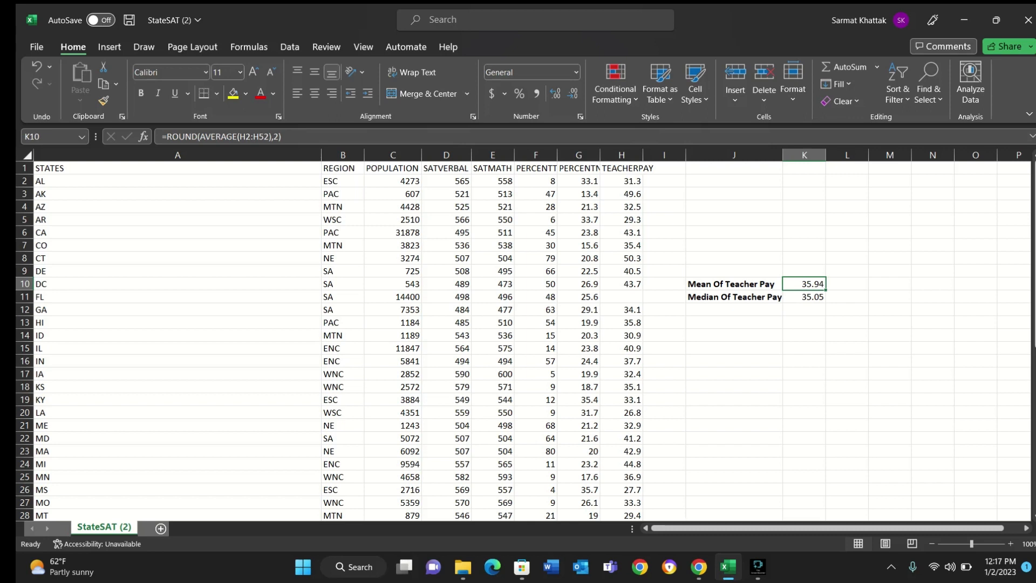
click(734, 297)
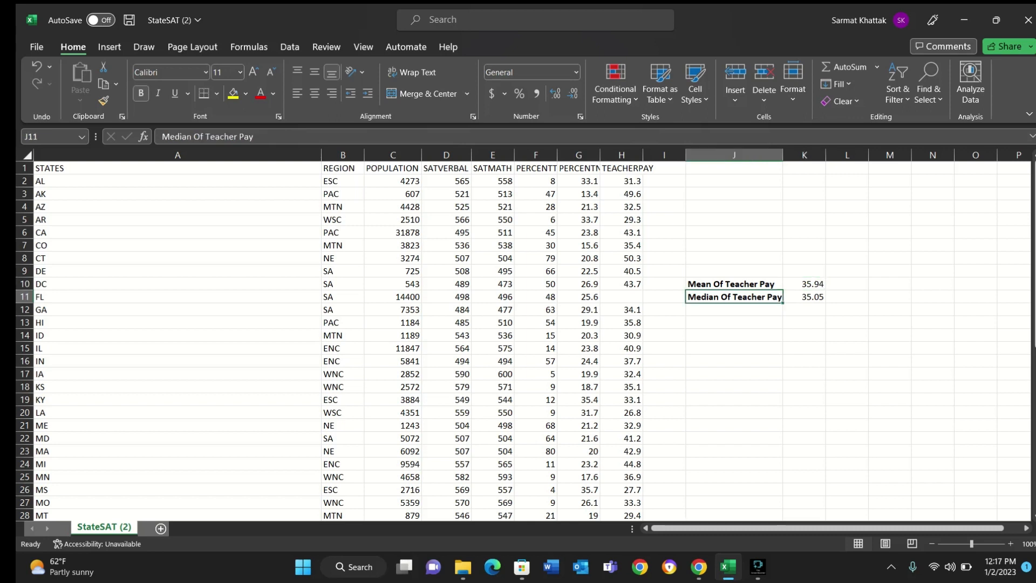
click(804, 297)
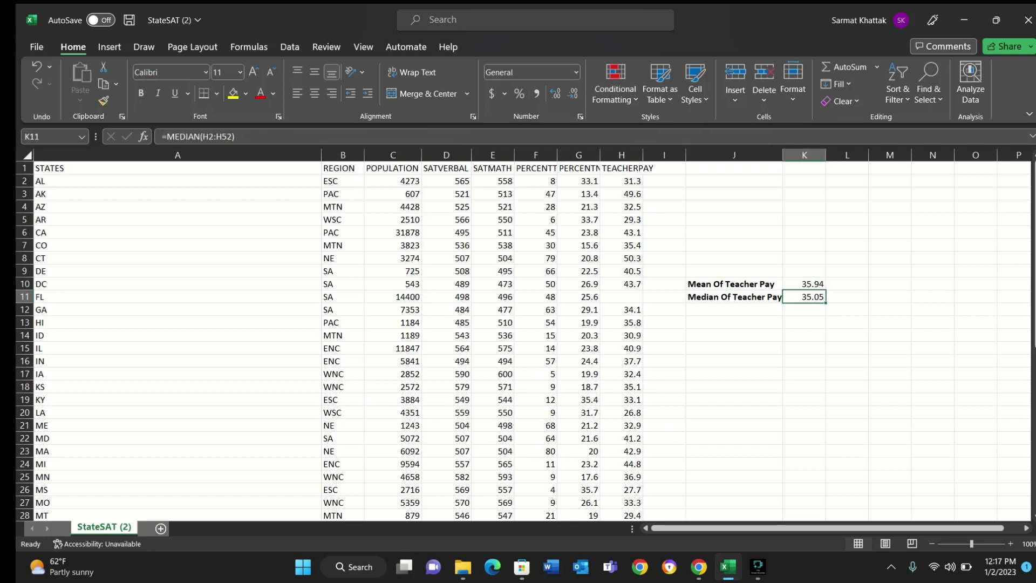
Widen column G to show more of its header text
click(578, 181)
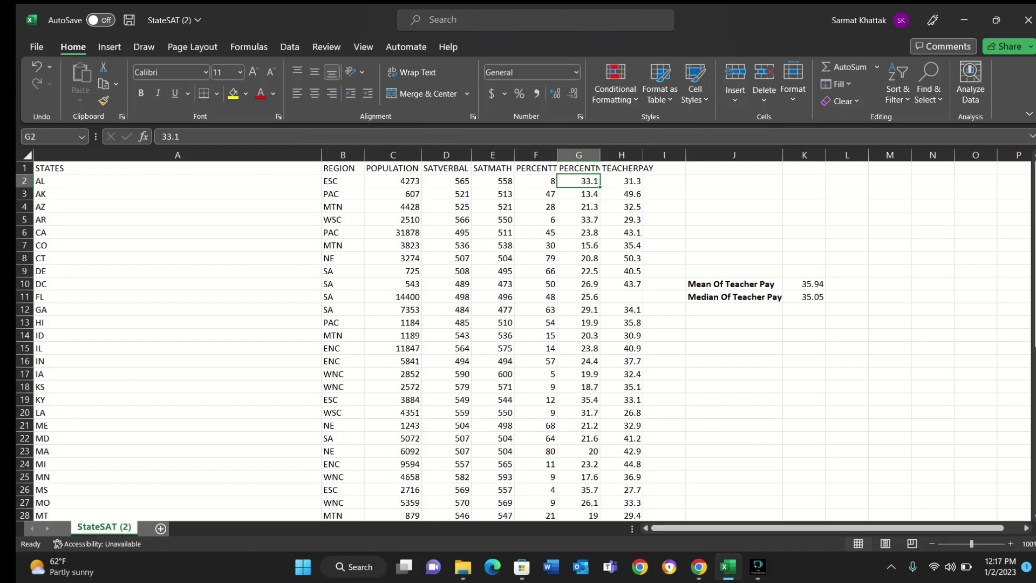
drag(600, 155, 616, 154)
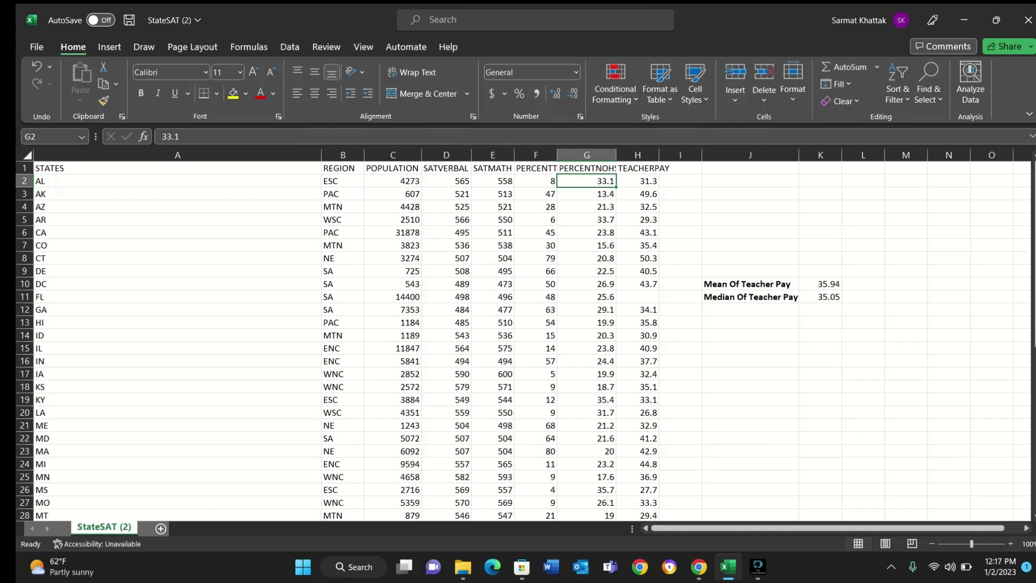
Enter the label "Mean Of SATMath" in J13, below the teacher pay statistics
double_click(750, 323)
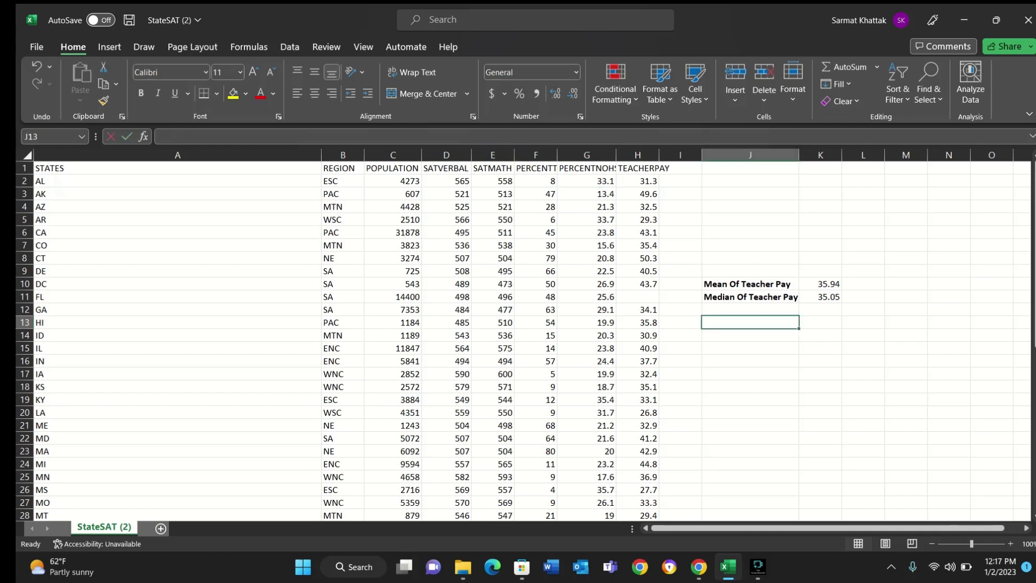
text(Mean )
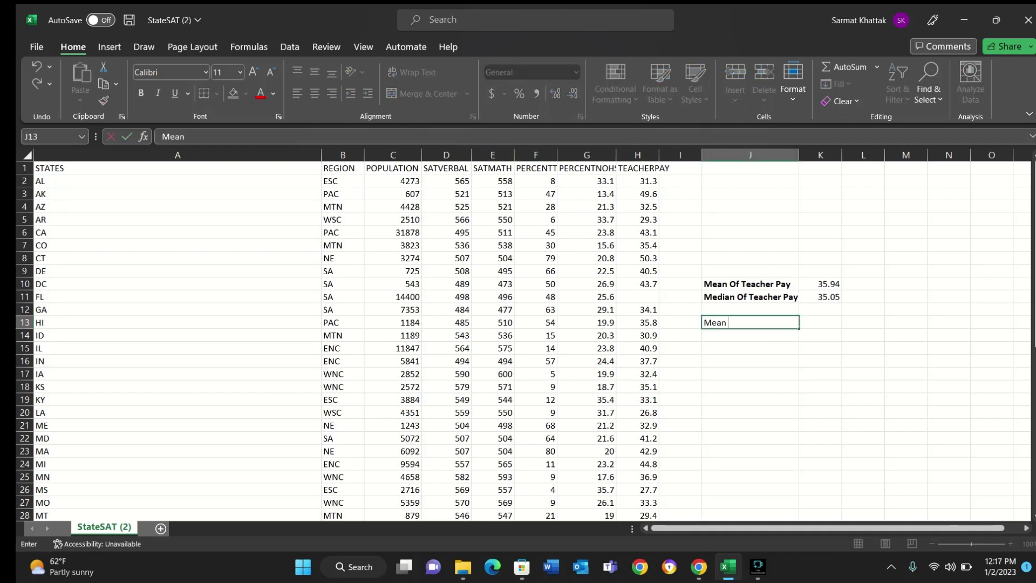
text(Of SATMath)
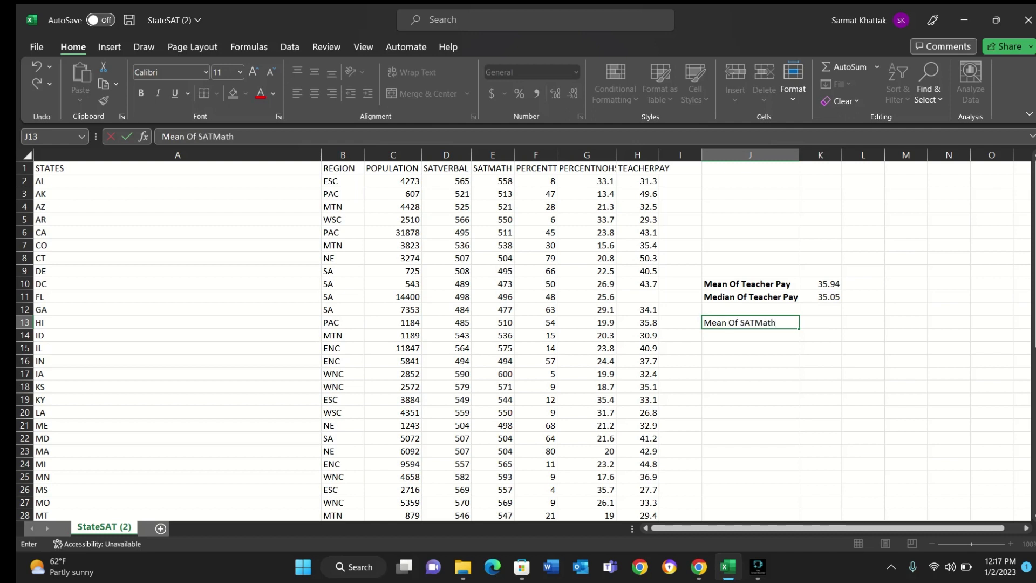
key(Tab)
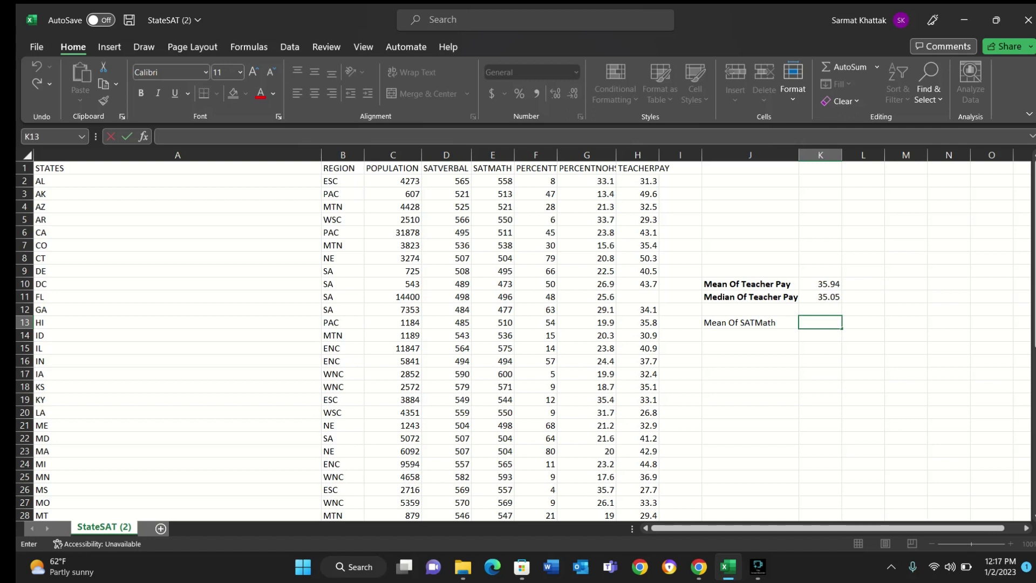
Calculate the mean of the SATMATH scores in K13 with the formula =AVERAGE(E2:E52)
text(=)
text(rer)
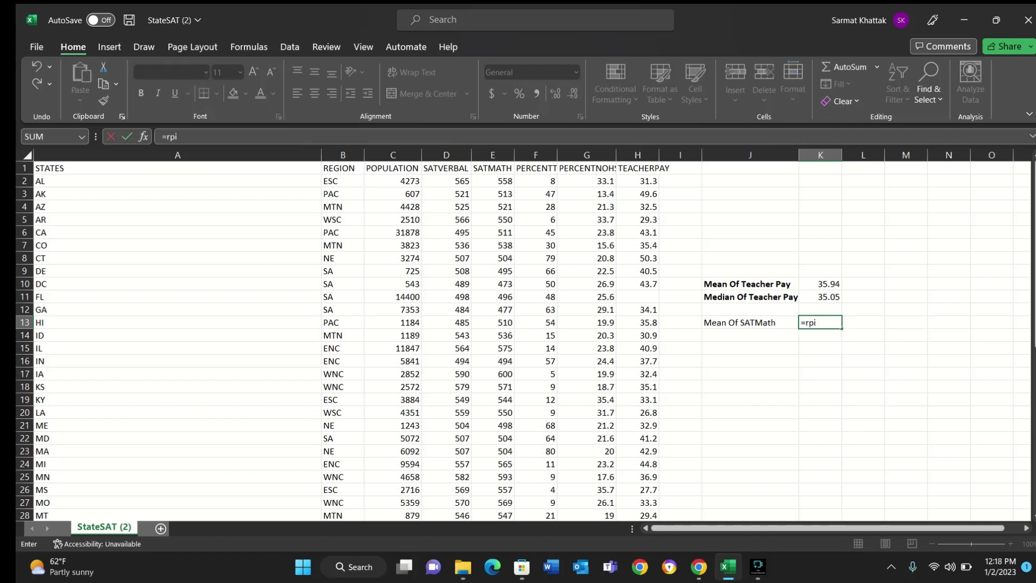
key(BackSpace)
key(BackSpace)
key(BackSpace)
text(aver)
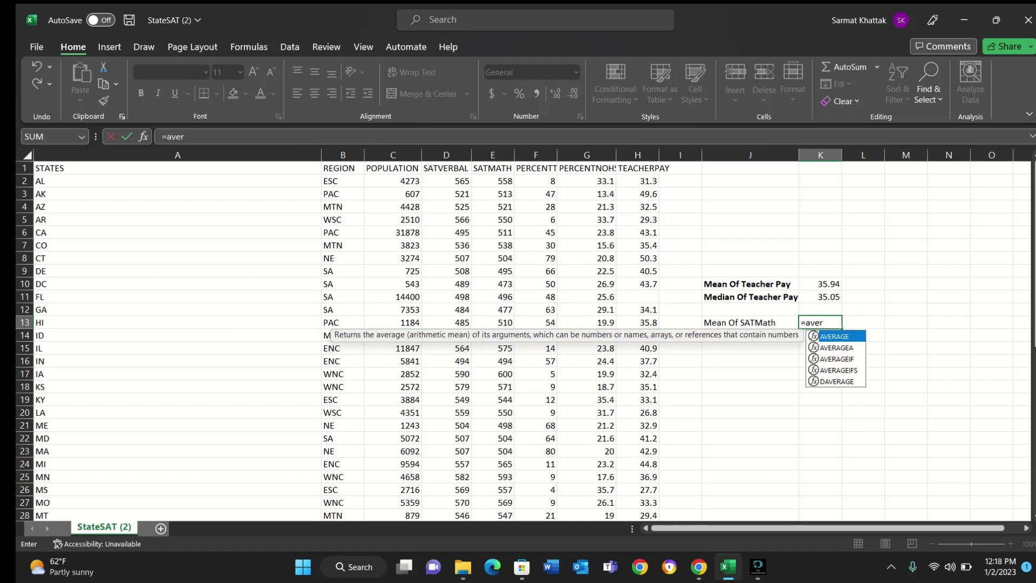
key(Tab)
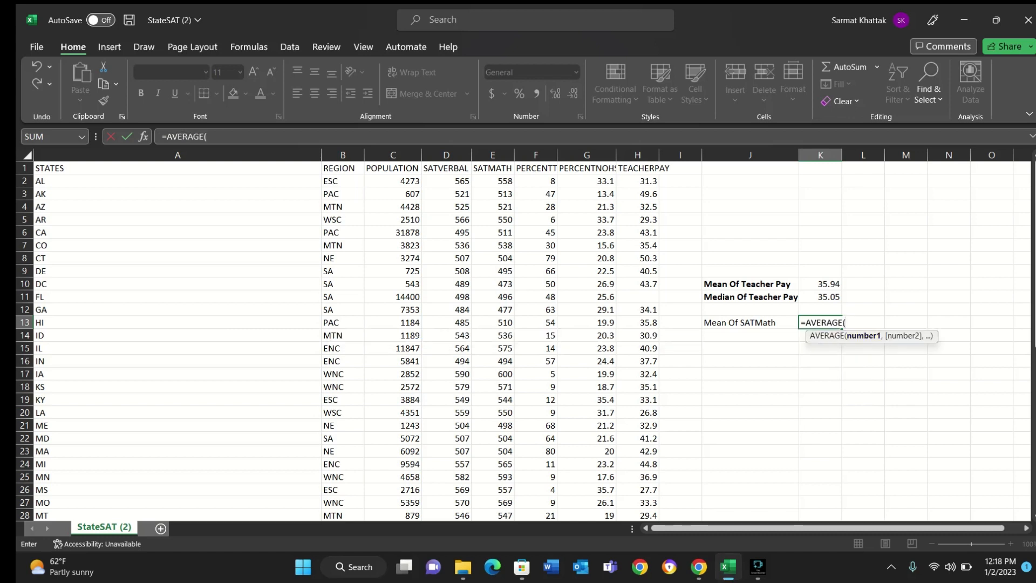
click(492, 181)
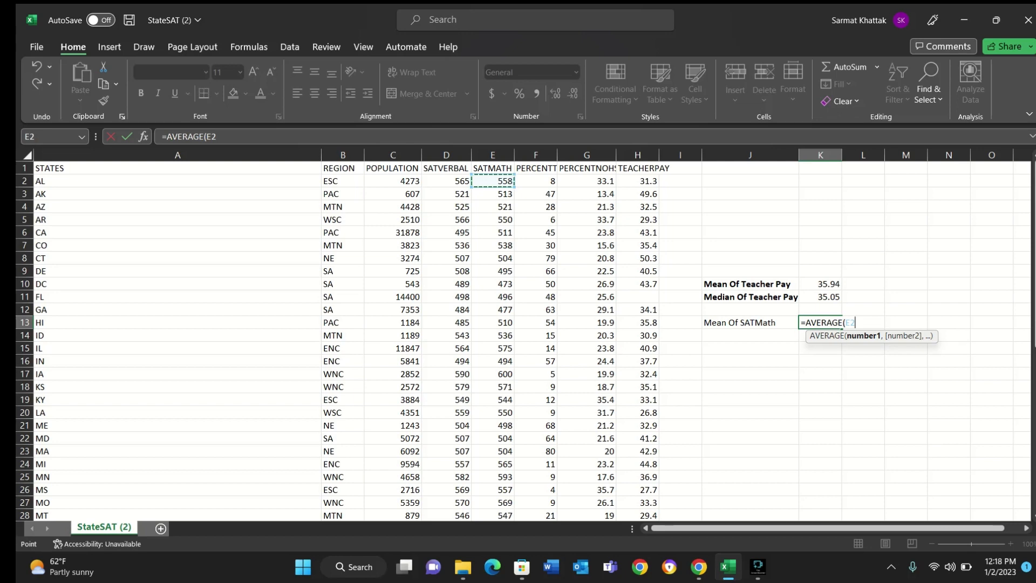
key(ctrl+shift+Down)
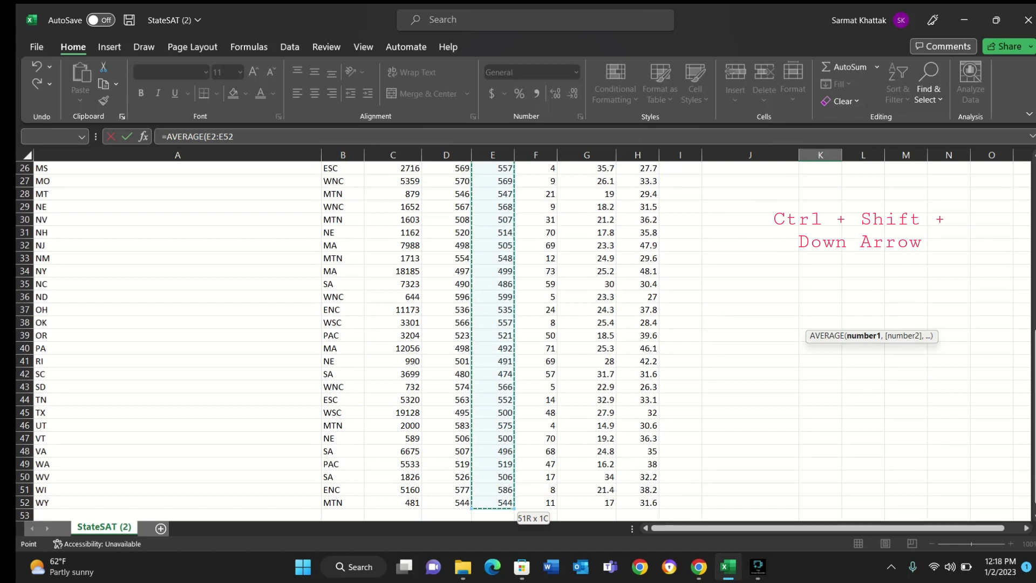
scroll(523, 341, up, 9)
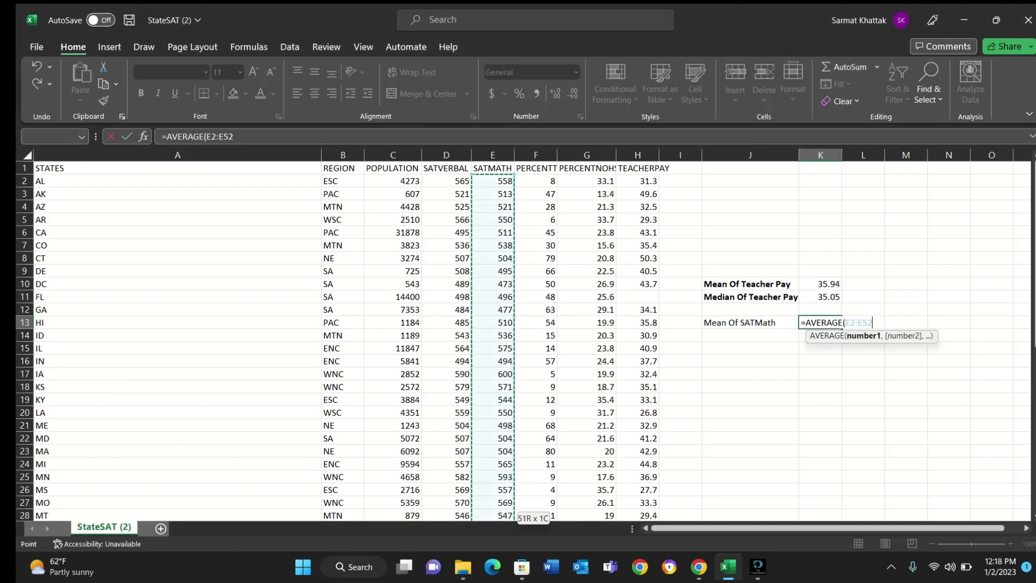
text())
key(Tab)
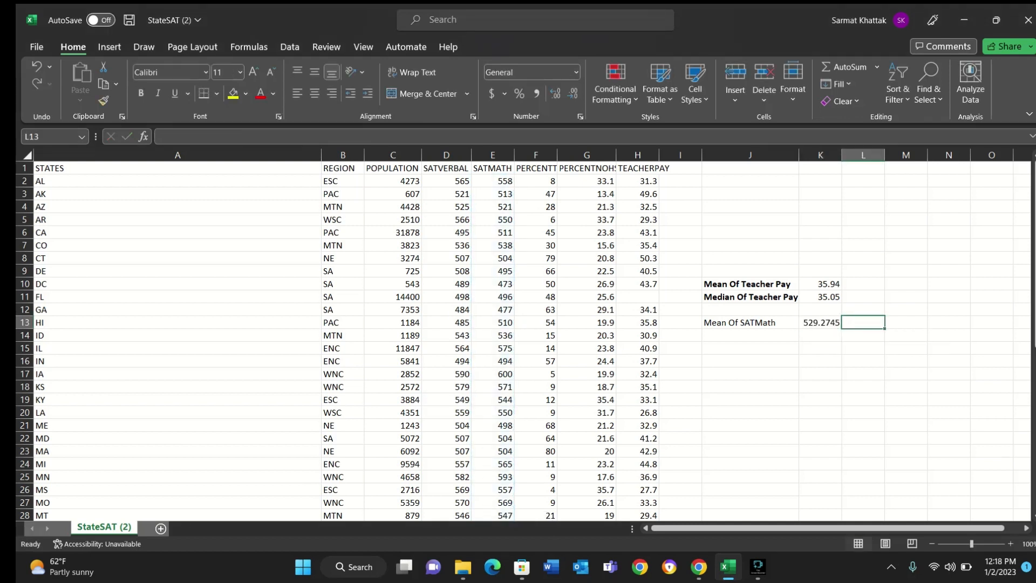
Round the SATMath mean in K13 to two decimals with the formula =ROUND(AVERAGE(E2:E52),2)
double_click(823, 322)
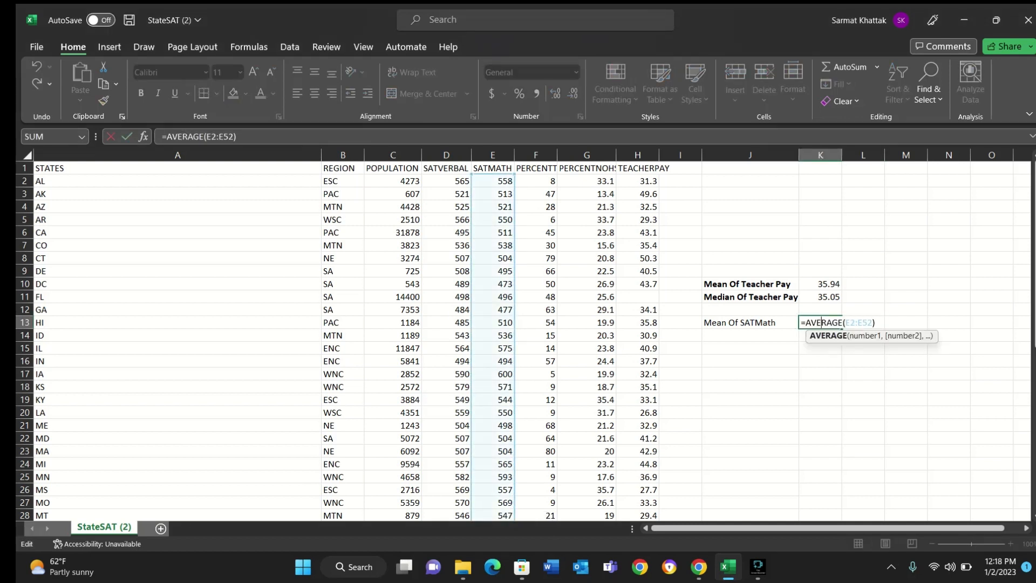
click(877, 322)
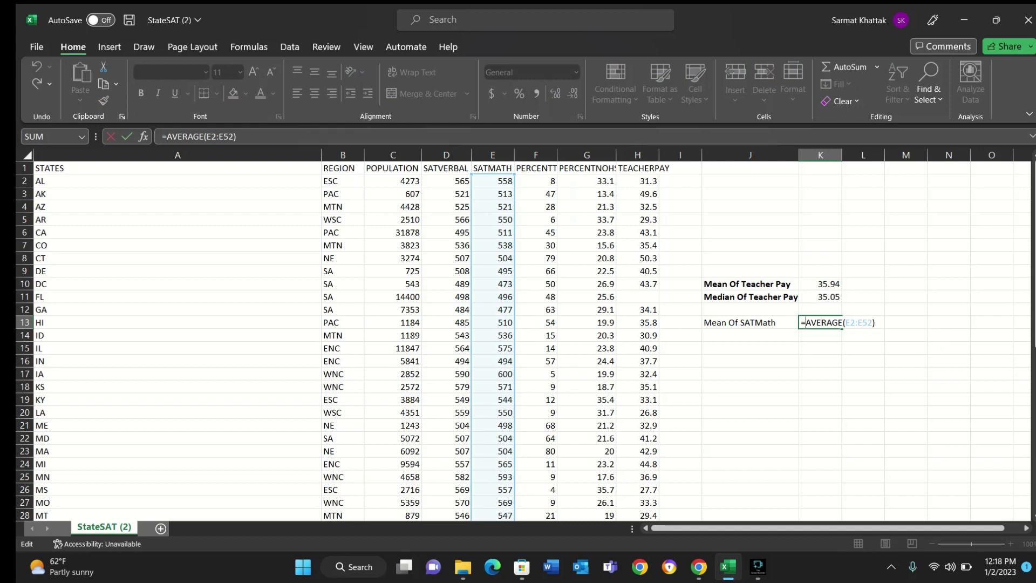
text(Rou)
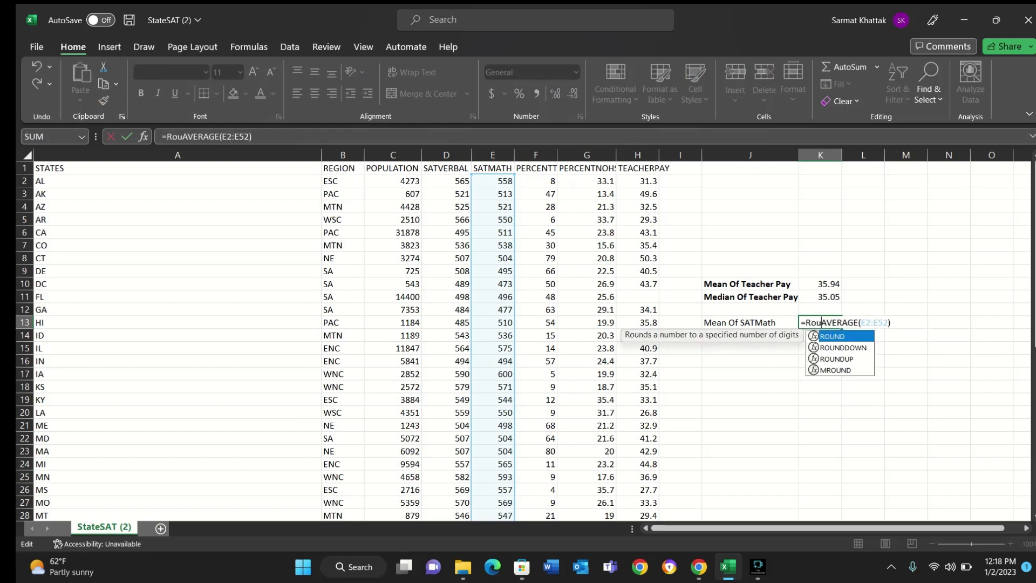
key(Tab)
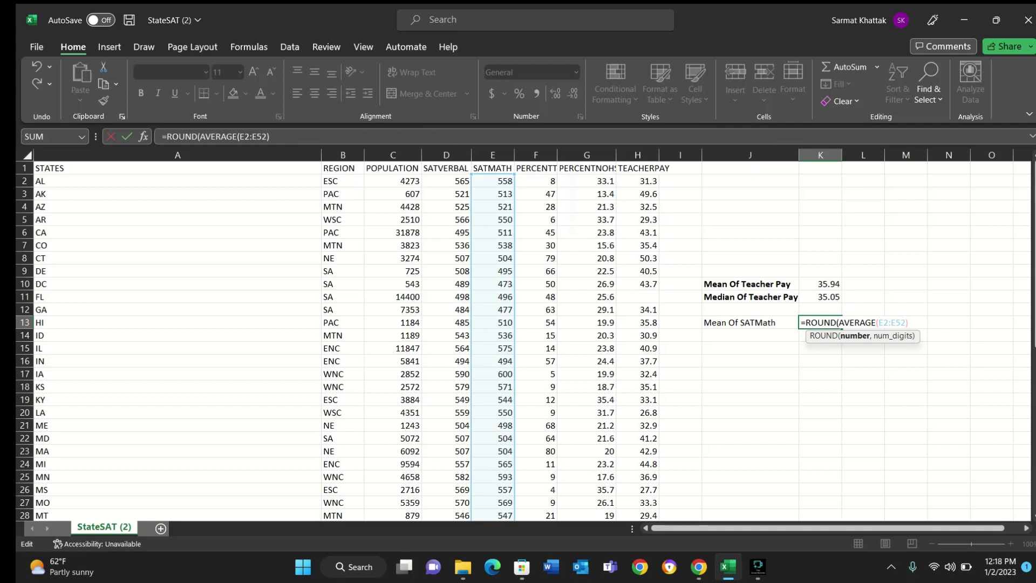
text(,2))
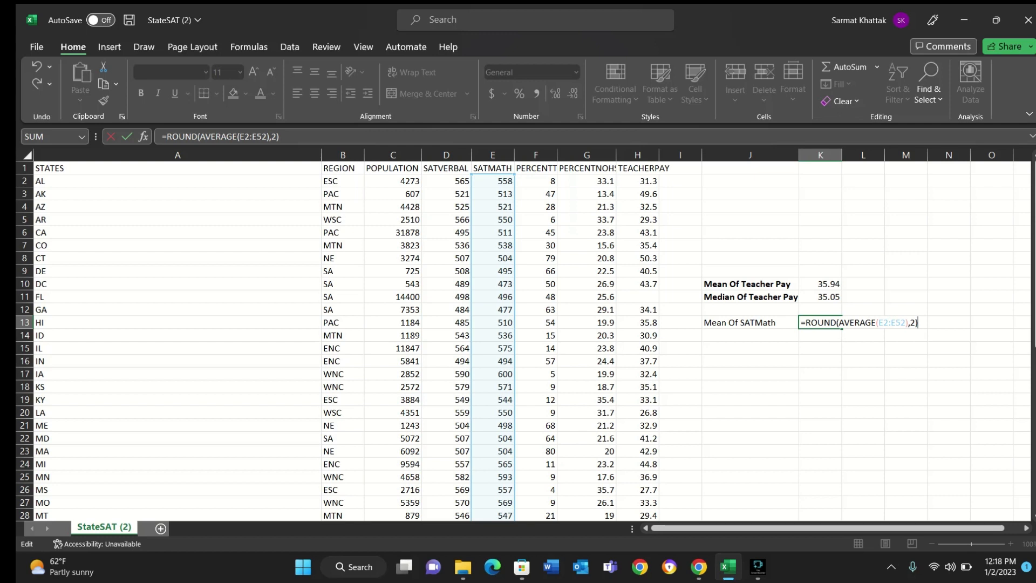
key(Tab)
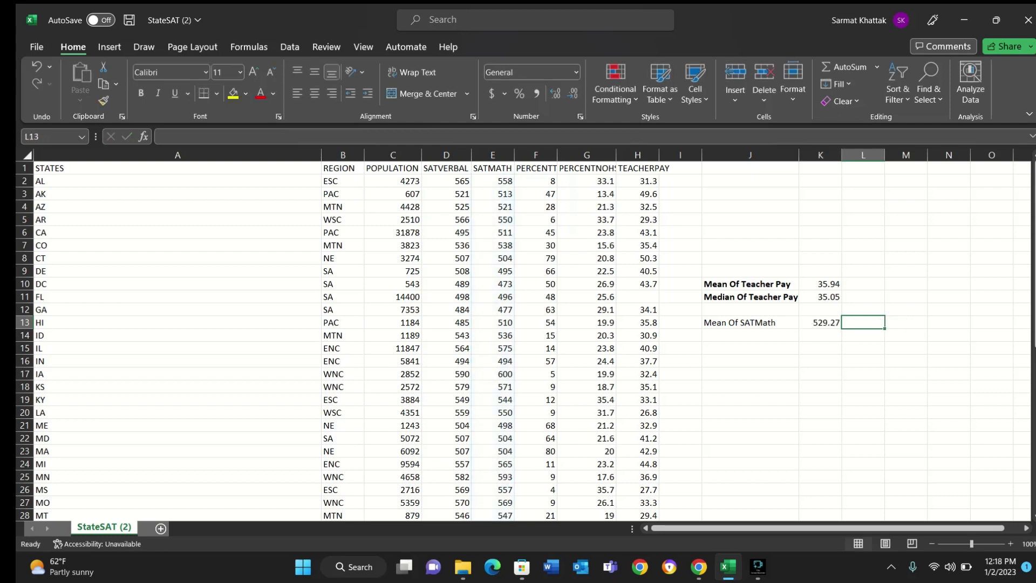
click(820, 322)
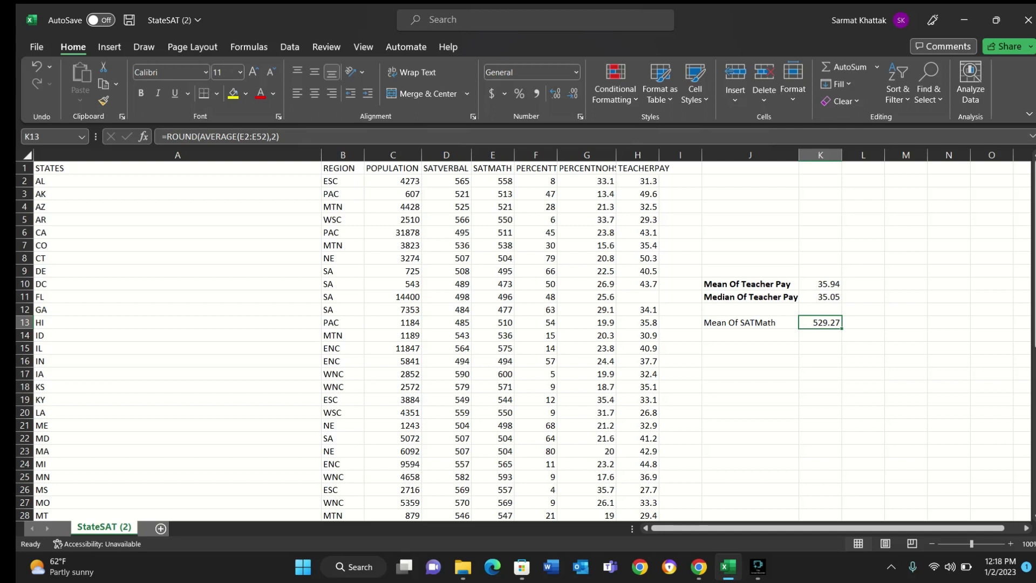
Enter the label "Median of SATMATH" in J14, directly below the SATMath mean label
click(750, 335)
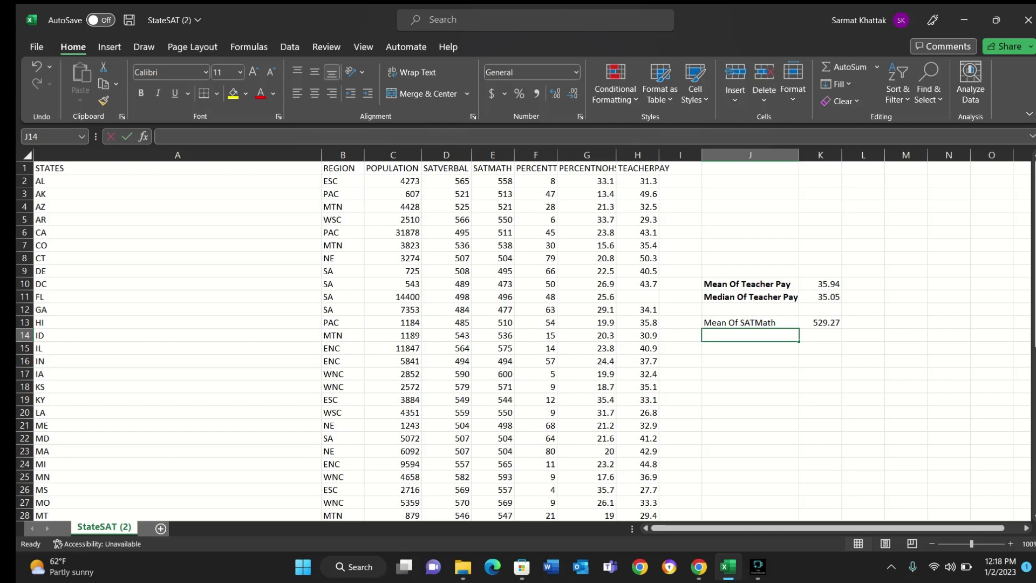
text(Me)
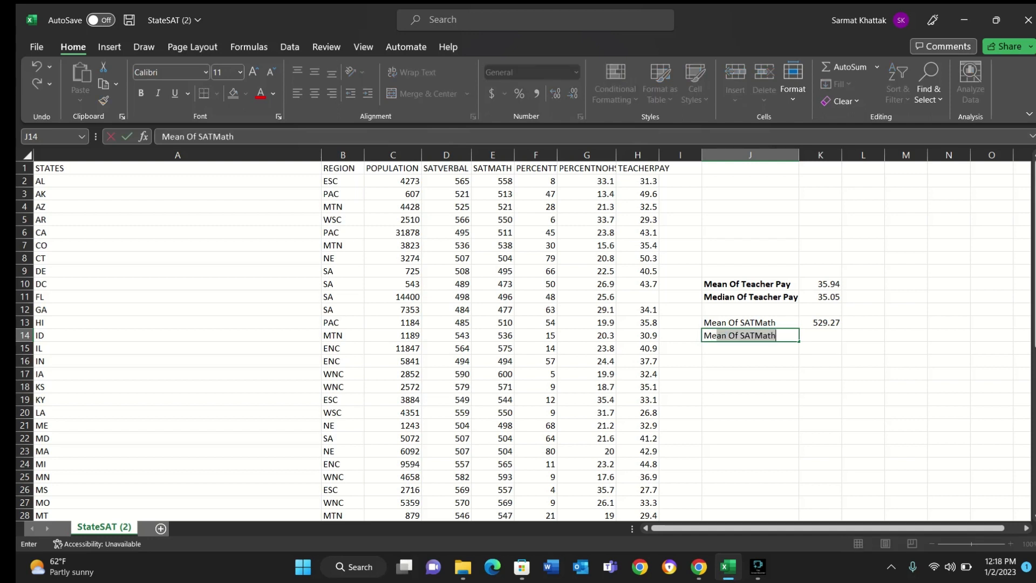
text(doa)
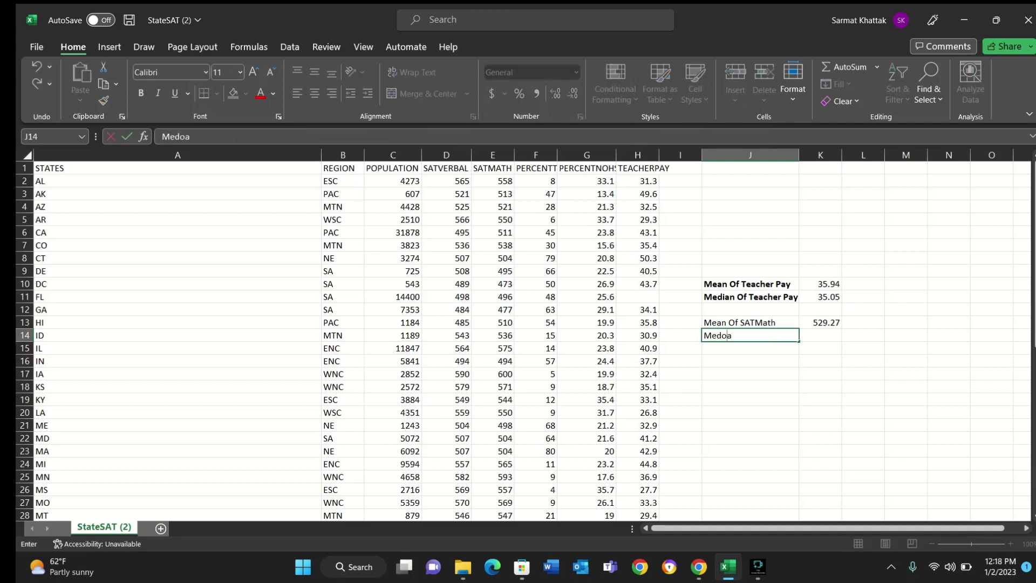
key(BackSpace)
key(BackSpace)
text(ia)
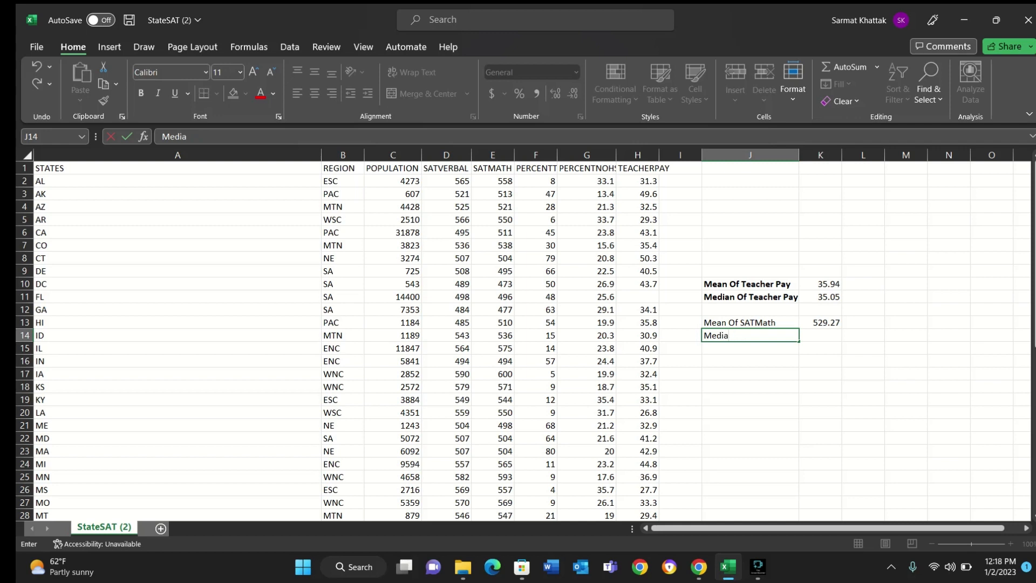
text(n of SATMATH)
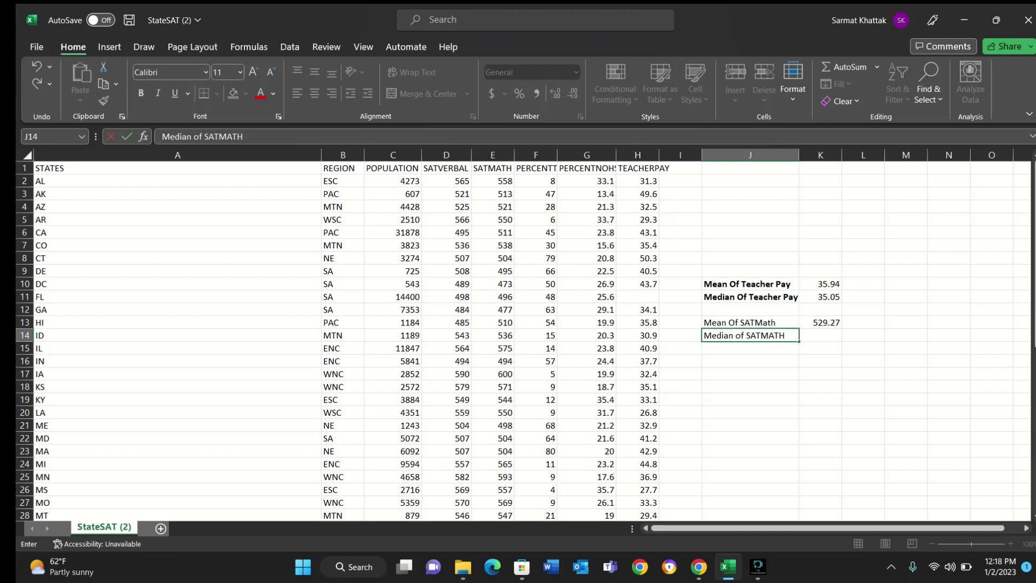
key(Tab)
Enter the formula =AVERAGE(E2:E52) over the SATMATH scores in K14
text(=aver)
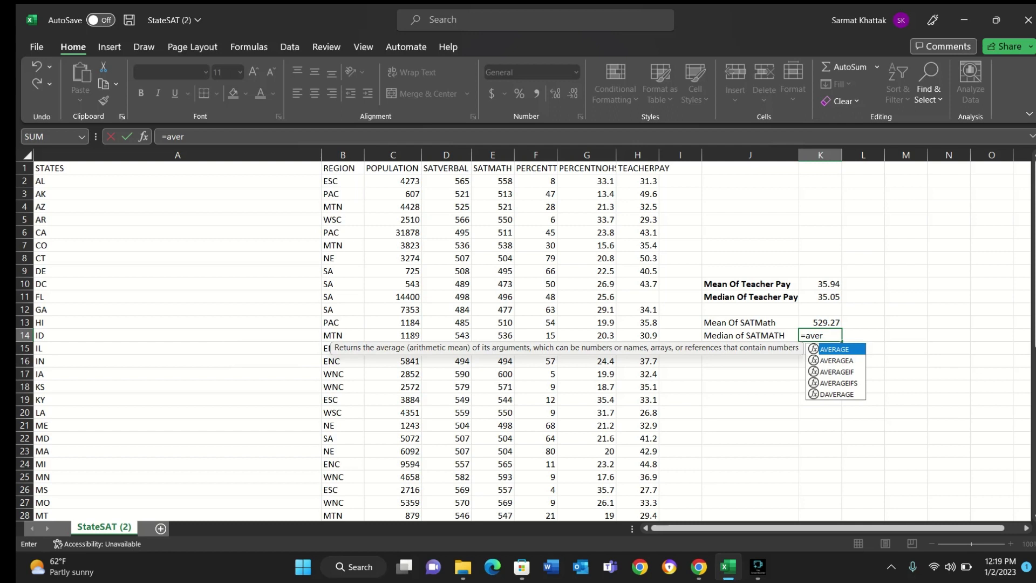
key(Tab)
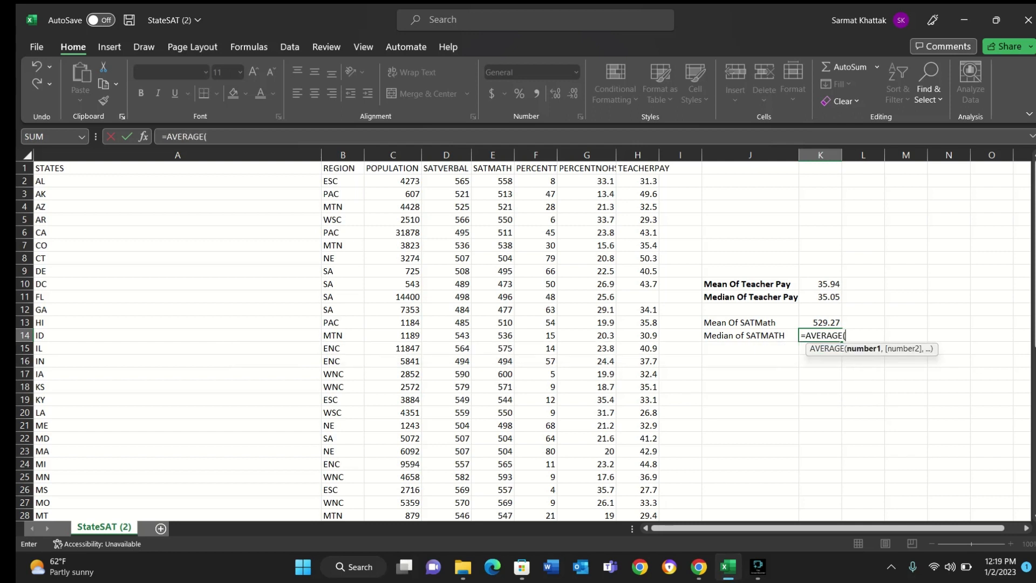
click(492, 182)
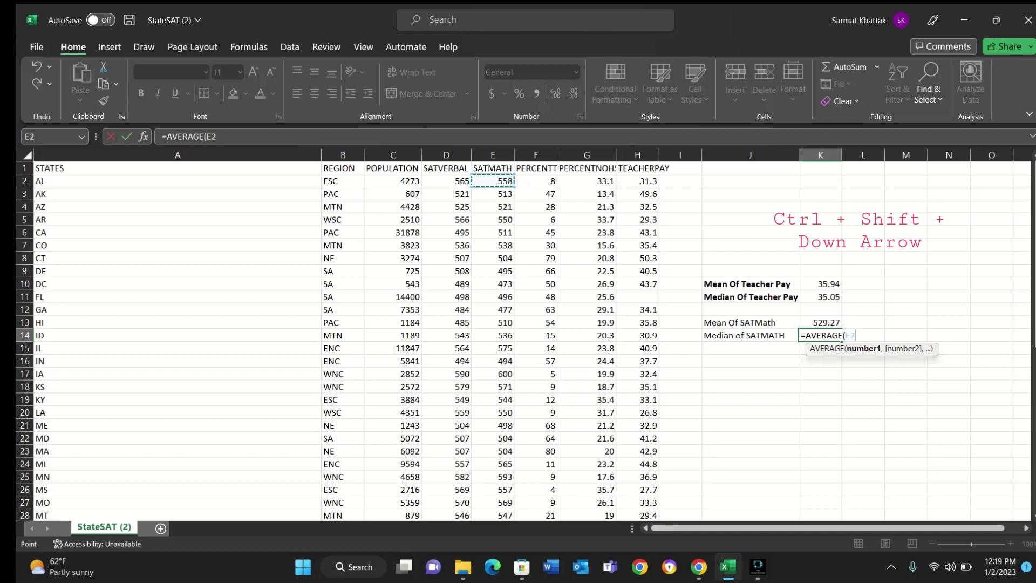
key(ctrl+shift+Down)
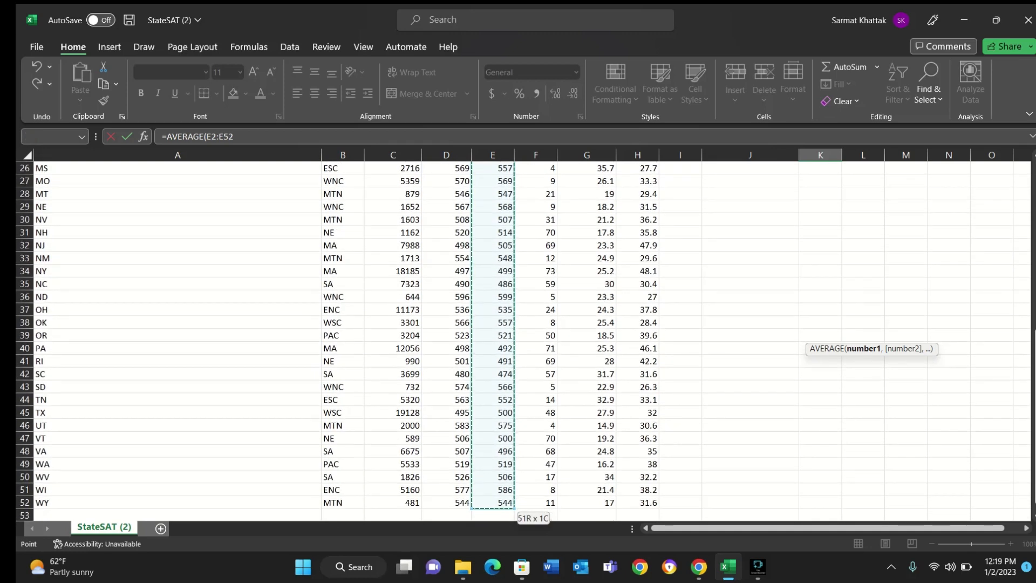
scroll(518, 340, up, 9)
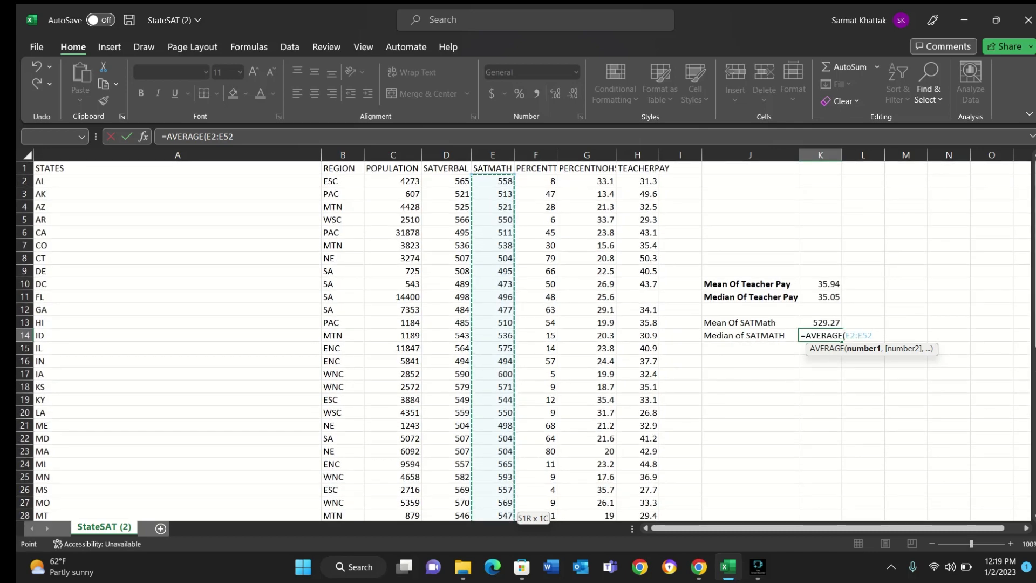
text())
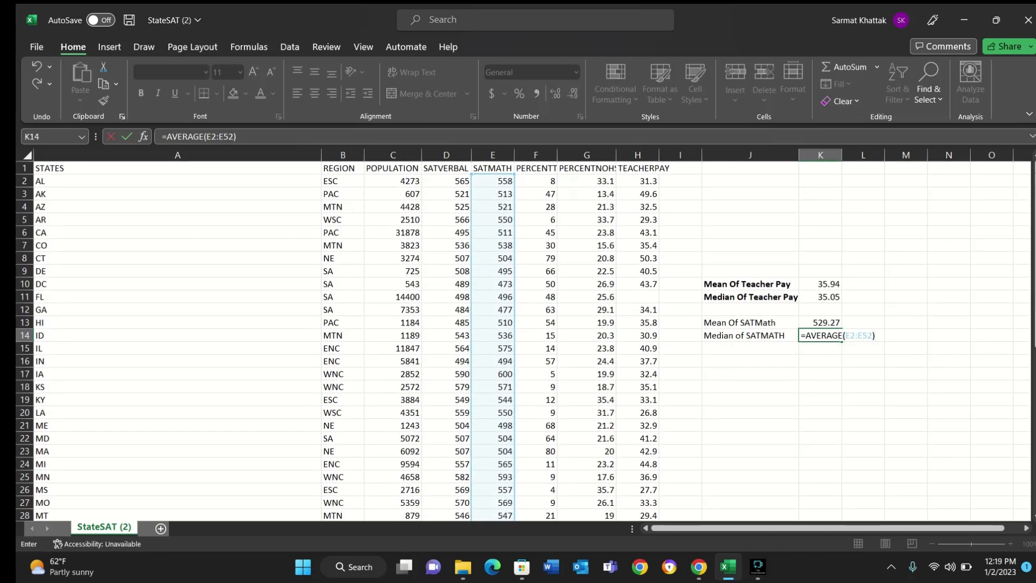
key(Tab)
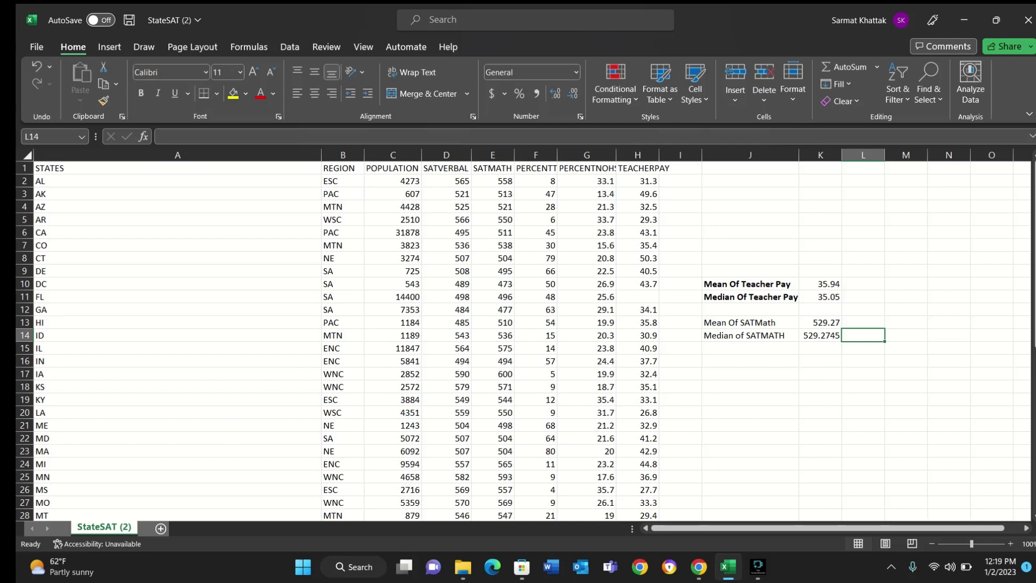
Replace the function in K14 with MEDIAN so the formula reads =MEDIAN(E2:E52), and compare it with the teacher pay median formula in K11
key(Left)
key(F2)
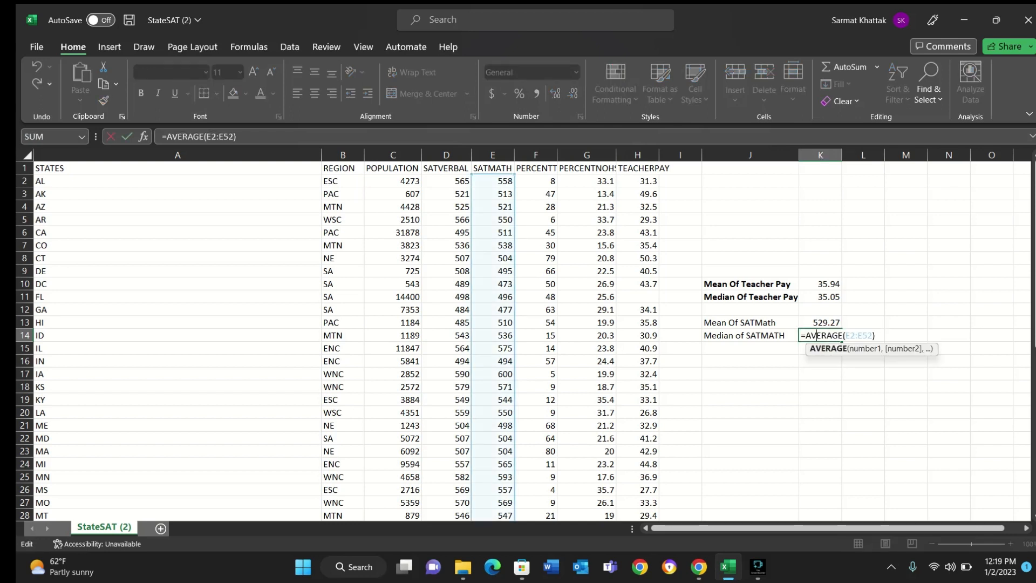
key(BackSpace)
key(BackSpace)
key(BackSpace)
key(BackSpace)
key(BackSpace)
key(BackSpace)
key(BackSpace)
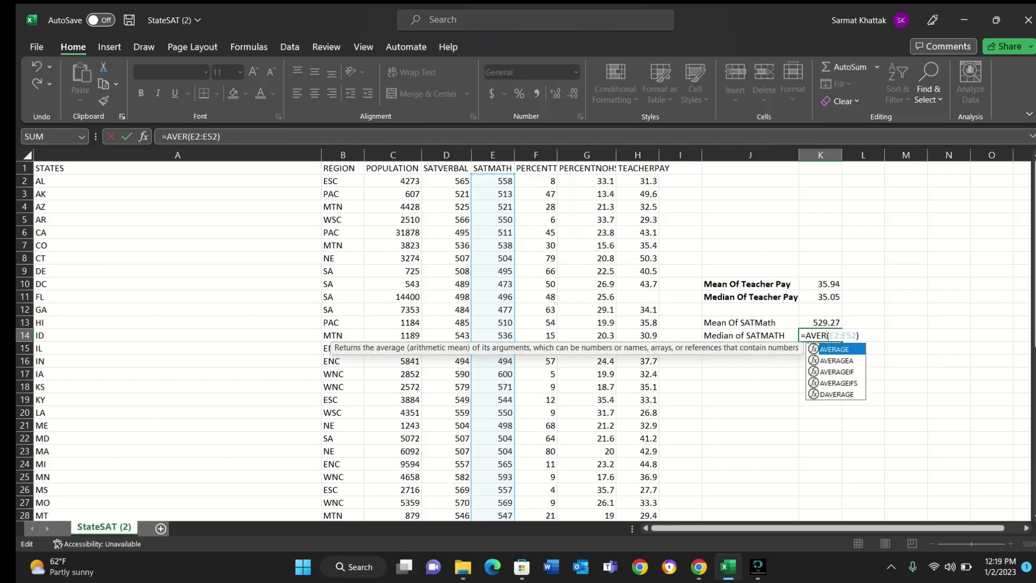
text(med)
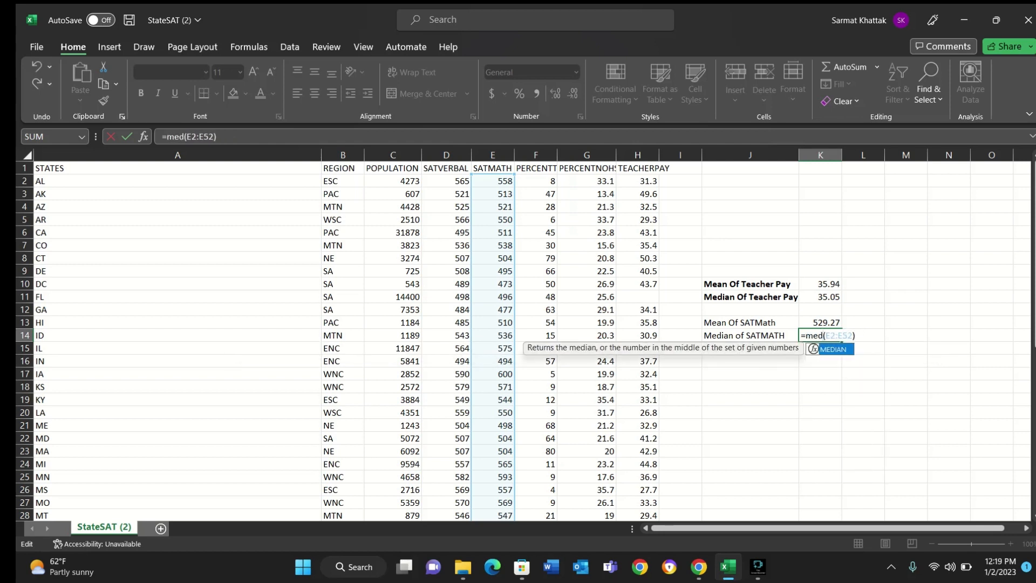
key(Tab)
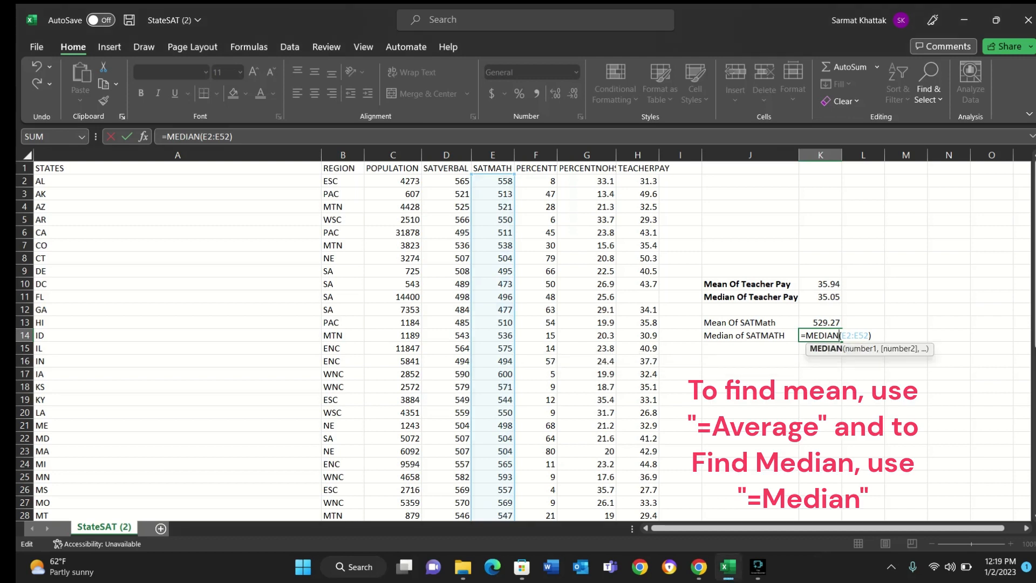
key(Tab)
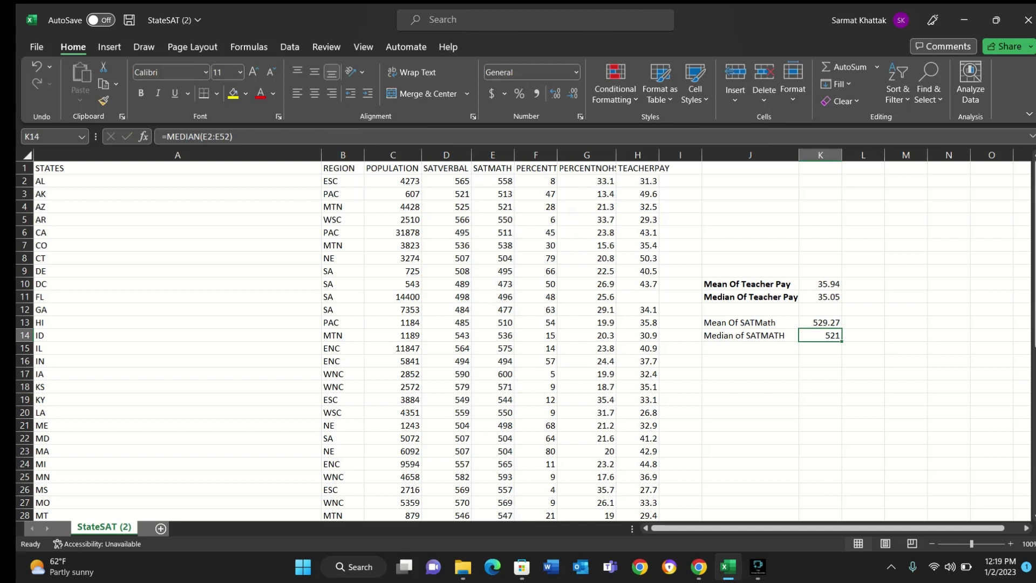
click(820, 297)
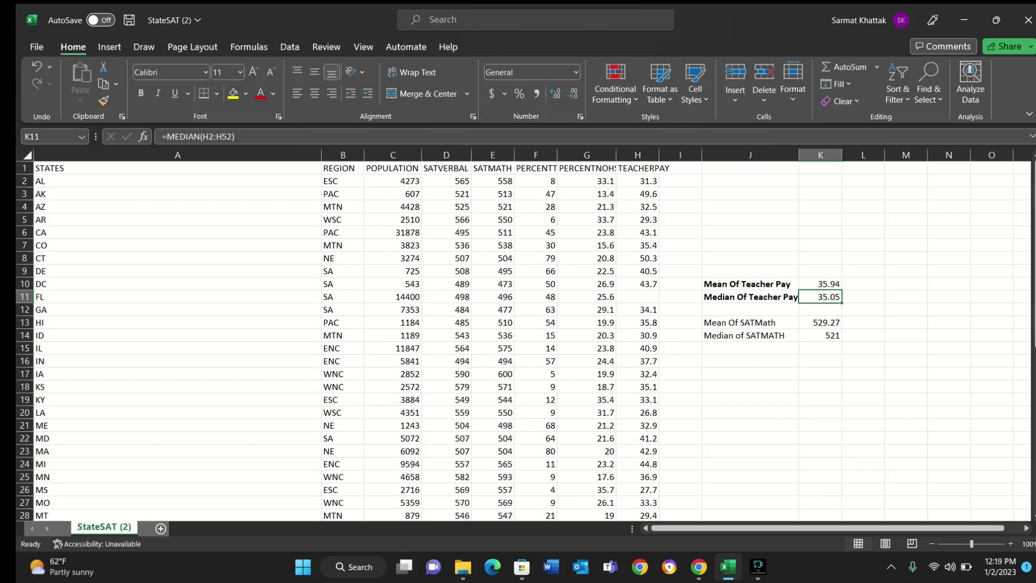
click(820, 336)
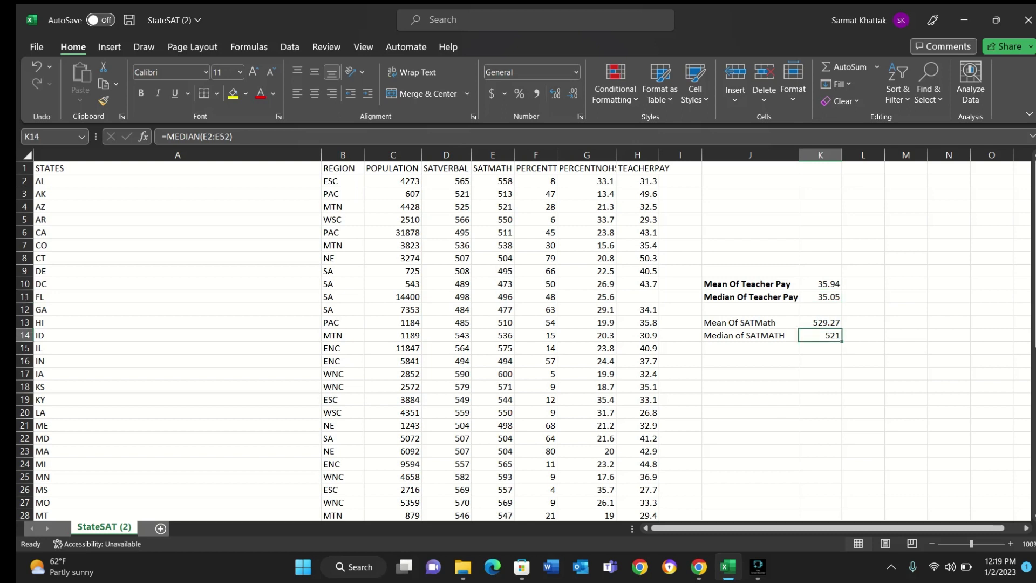